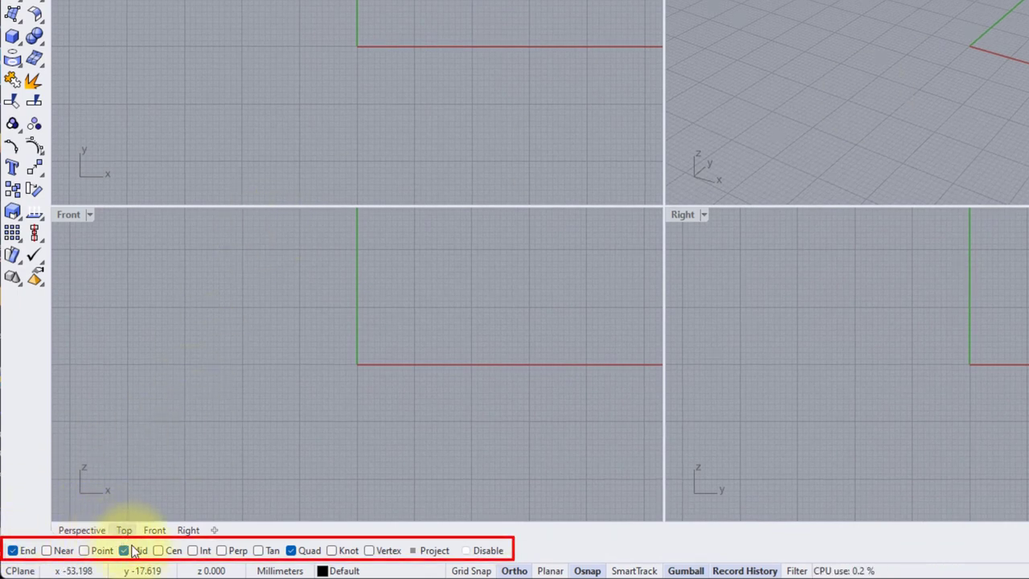
Step: Review the active object snaps, the modelling aid toggles and the Record History options
left_click(291, 550)
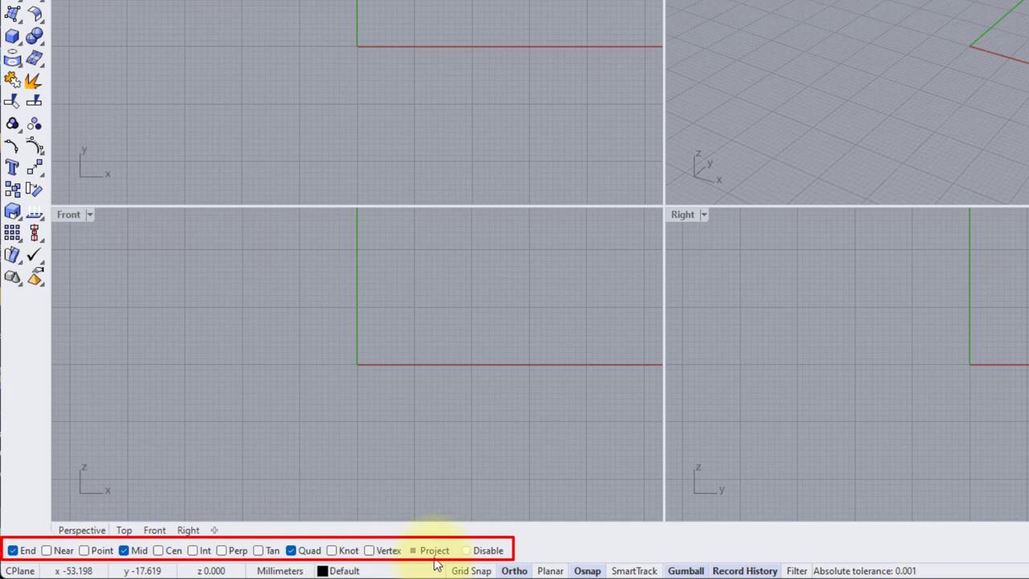
left_click(515, 571)
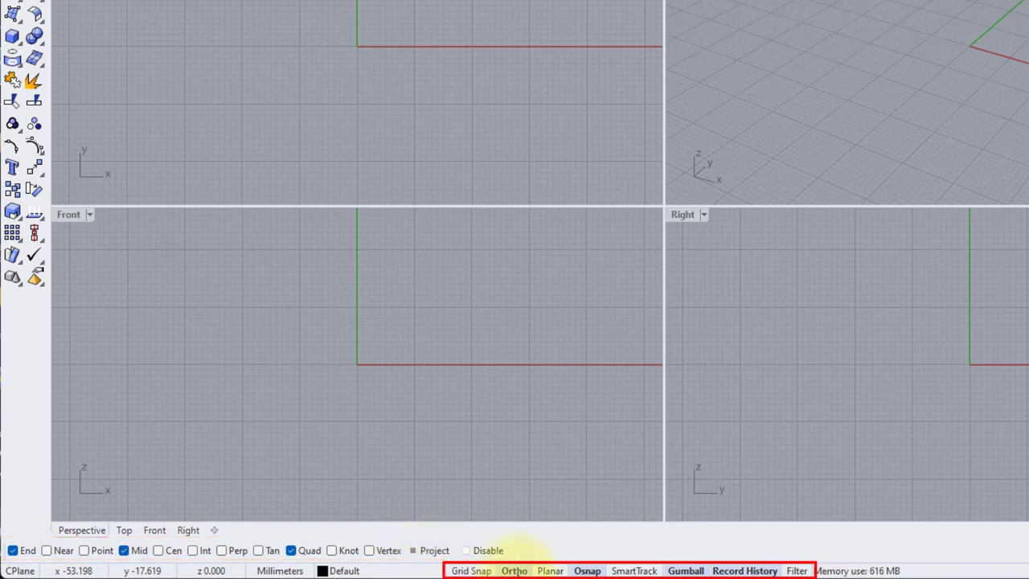
left_click(589, 570)
left_click(588, 570)
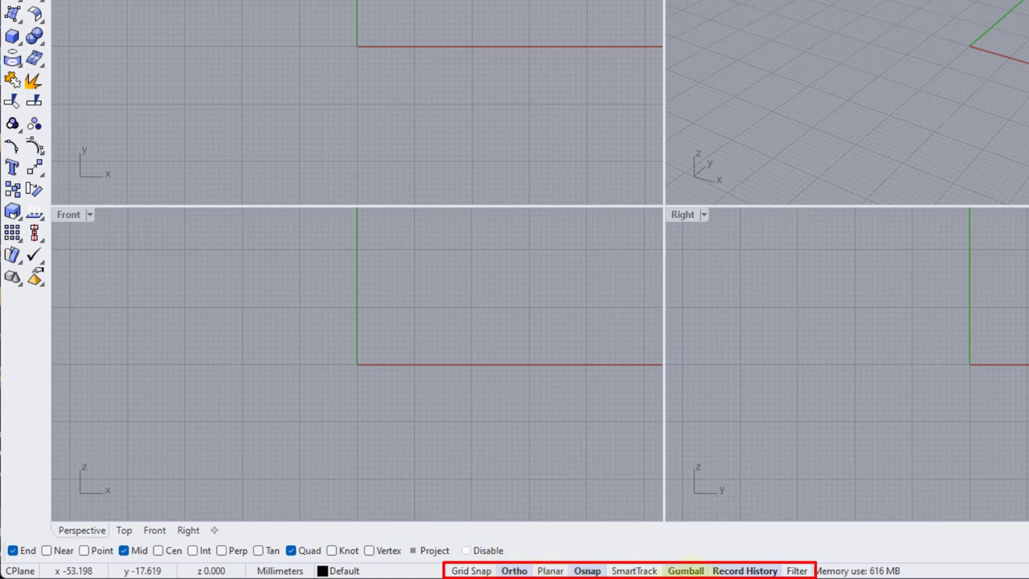
left_click(745, 570)
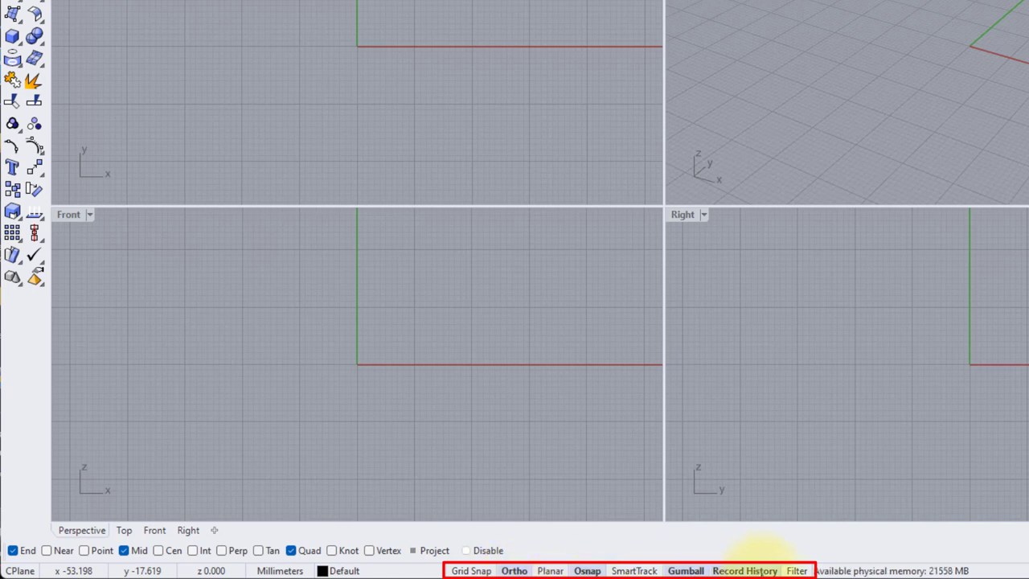
right_click(762, 571)
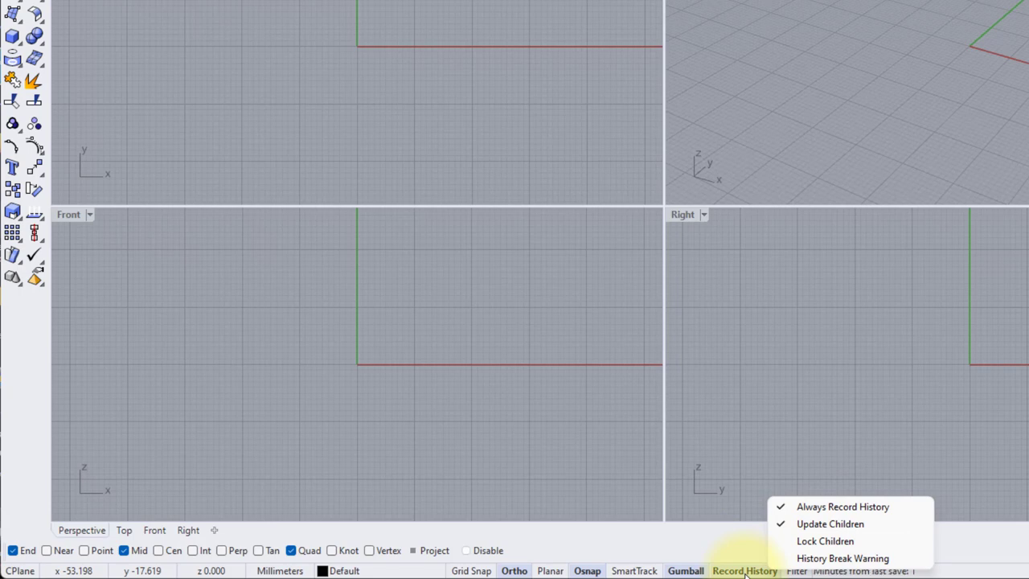
left_click(820, 391)
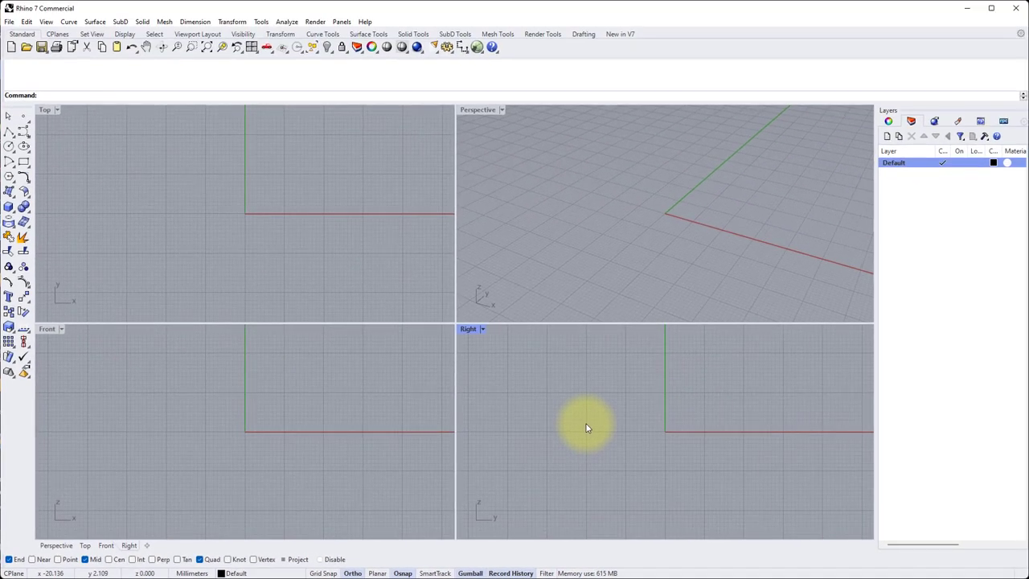
Step: Import the 6.0mm ROUND DIAMOND CUT model and maximise the Front view with the gem deselected
left_click(10, 24)
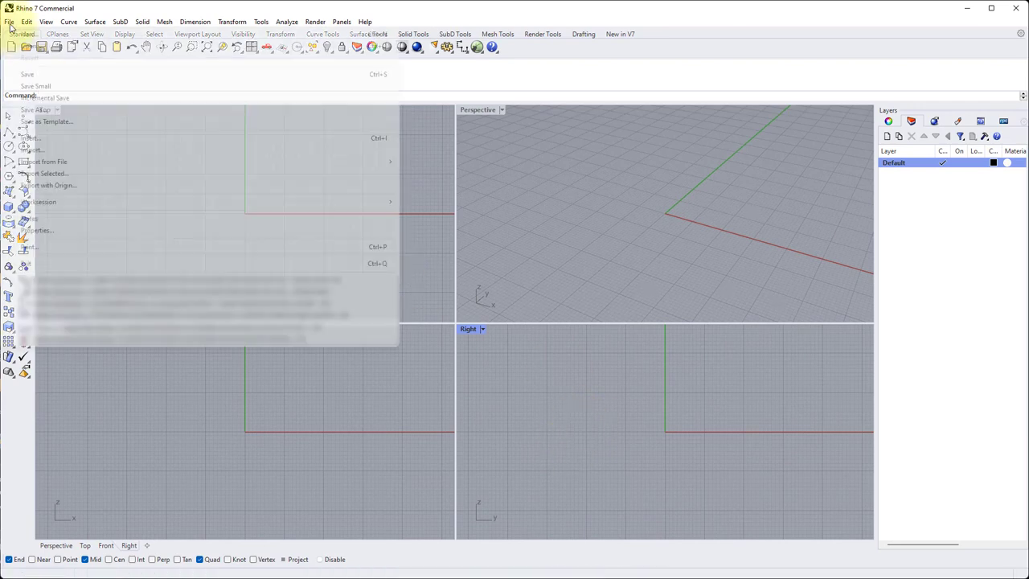
left_click(50, 148)
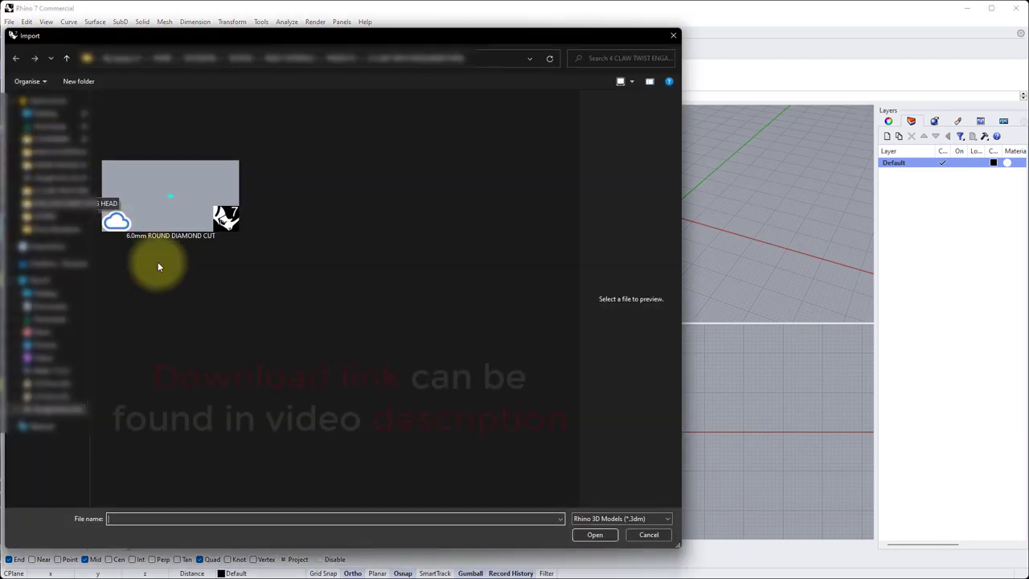
left_click(225, 214)
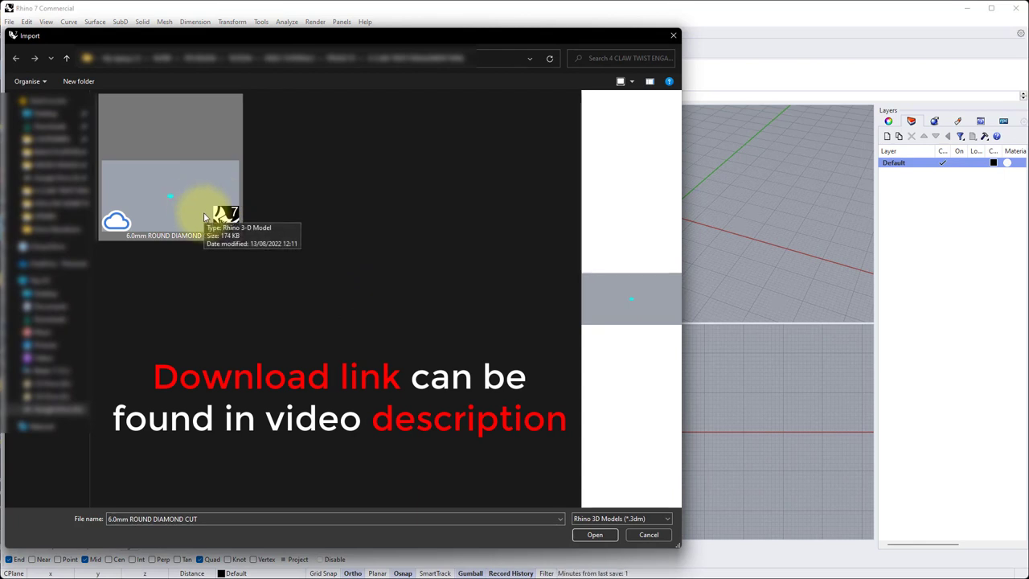
left_click(595, 534)
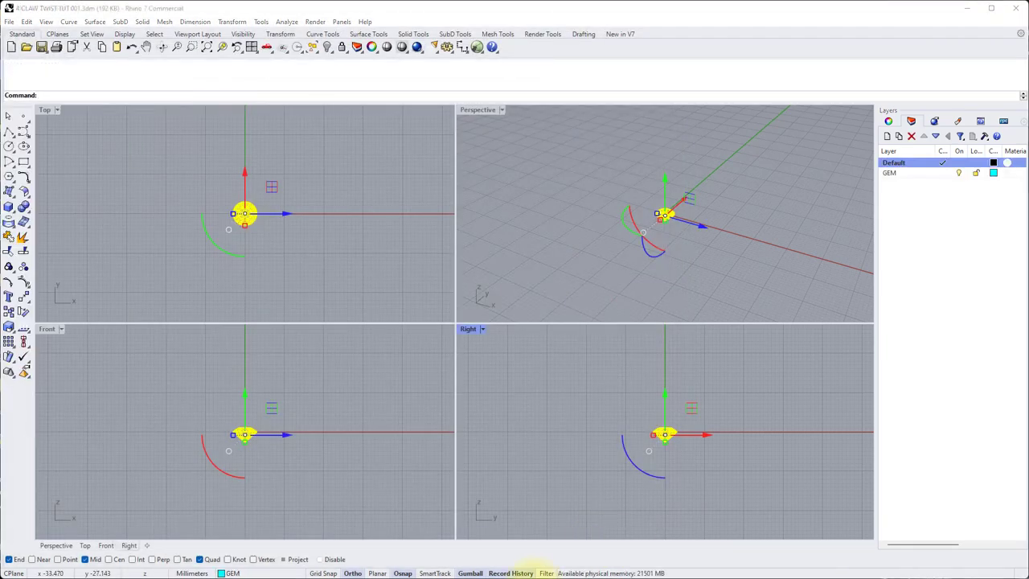
double_click(49, 330)
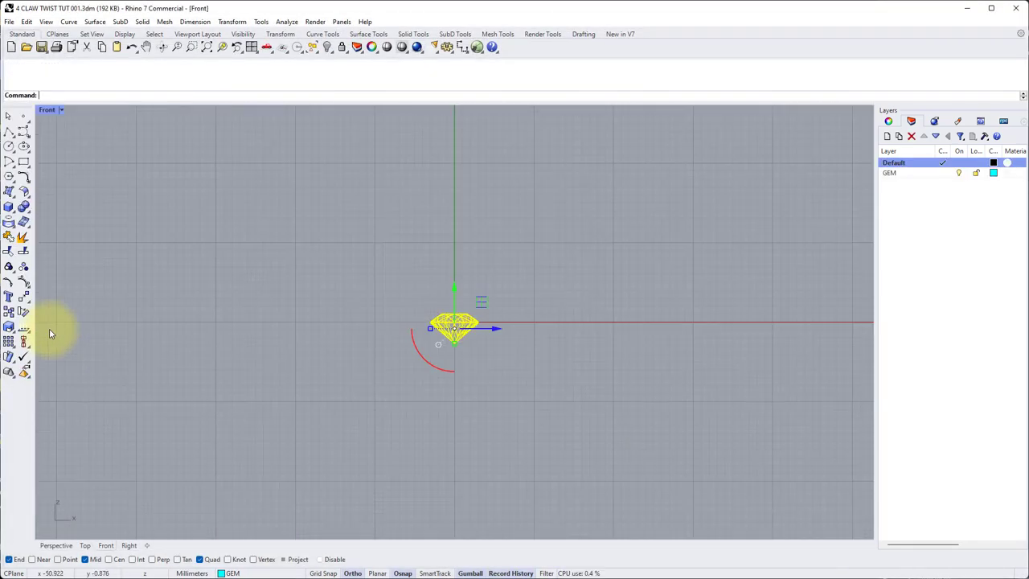
left_click(344, 226)
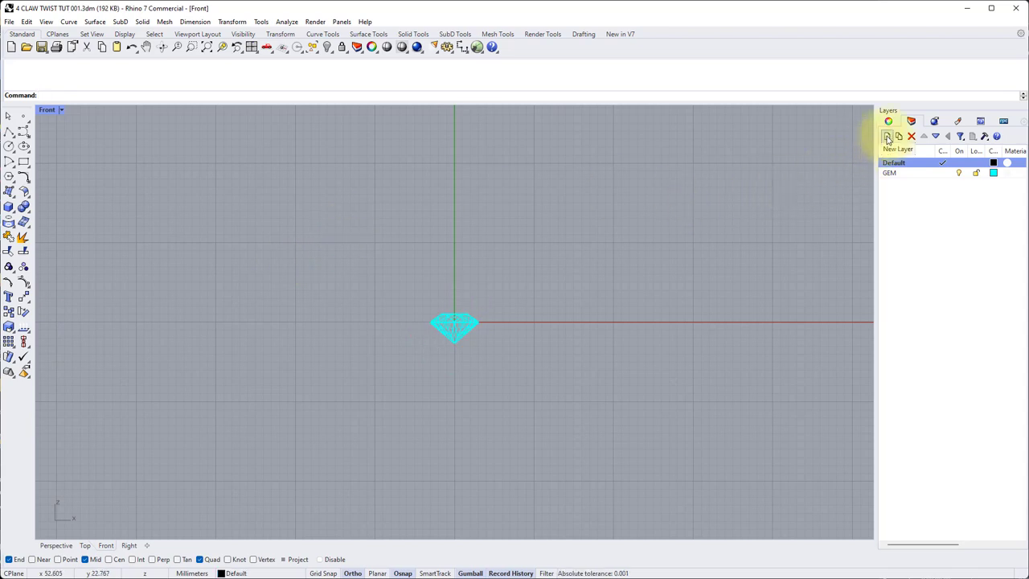
Step: Create a new layer named RING RAIL and make it the current layer
left_click(887, 138)
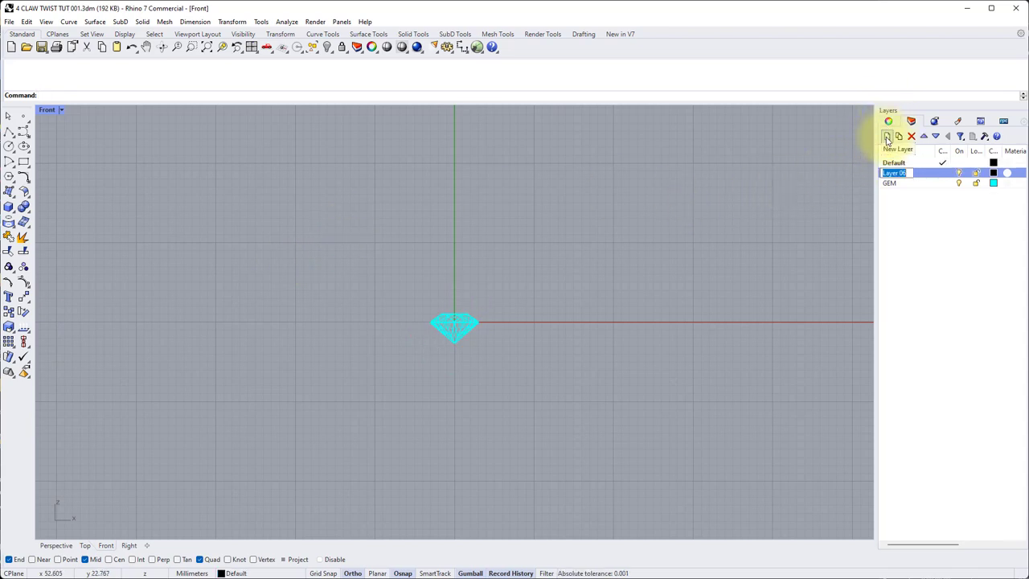
type("RING RAIL")
key("Return")
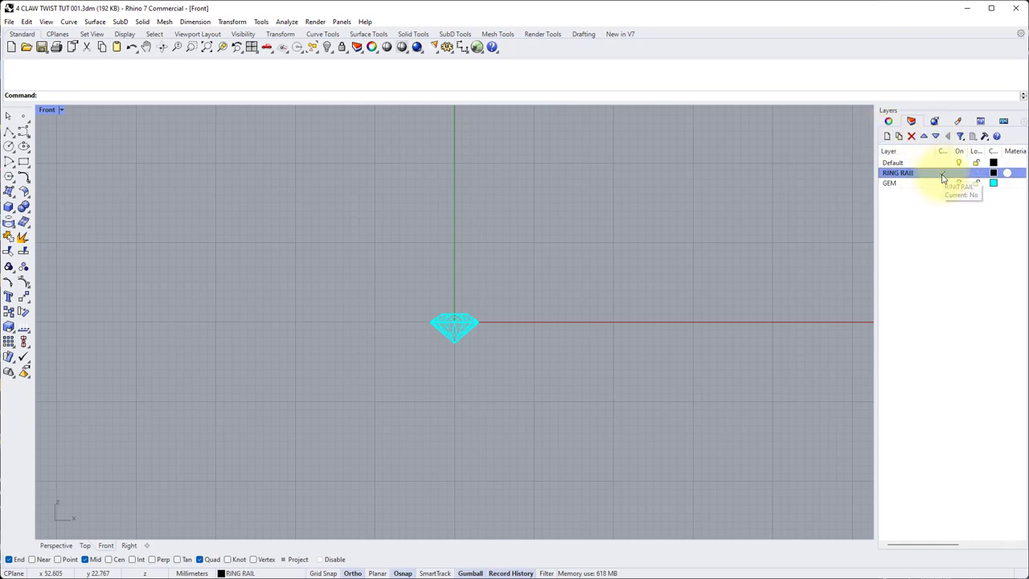
left_click(942, 173)
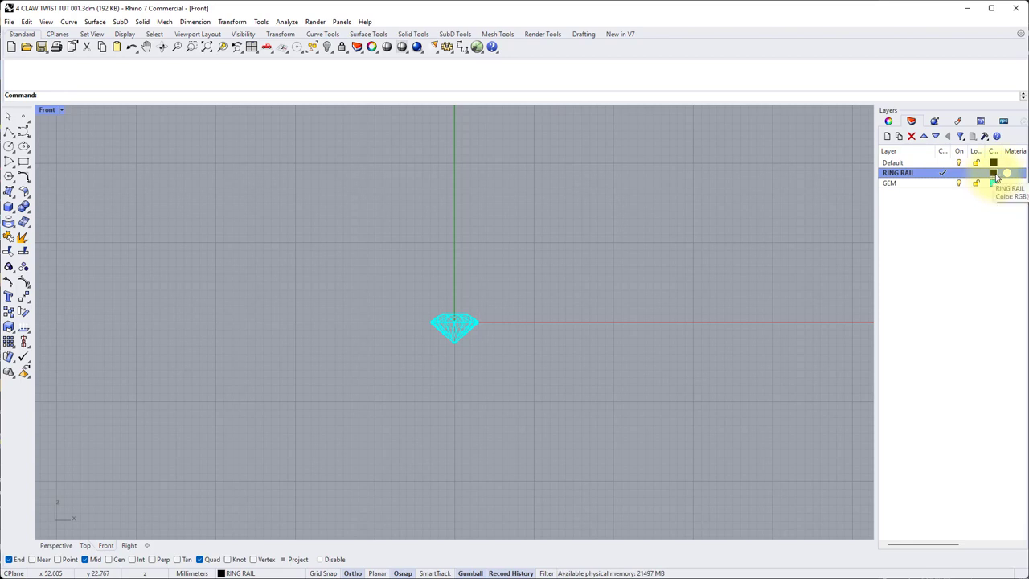
Step: Set the RING RAIL layer's colour to Brown
left_click(994, 174)
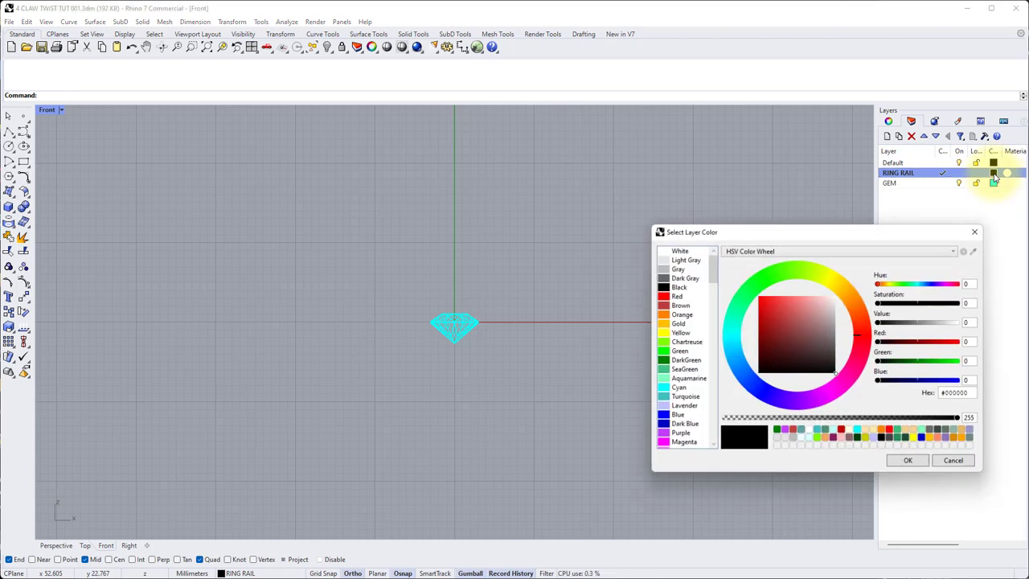
left_click(680, 305)
left_click(897, 462)
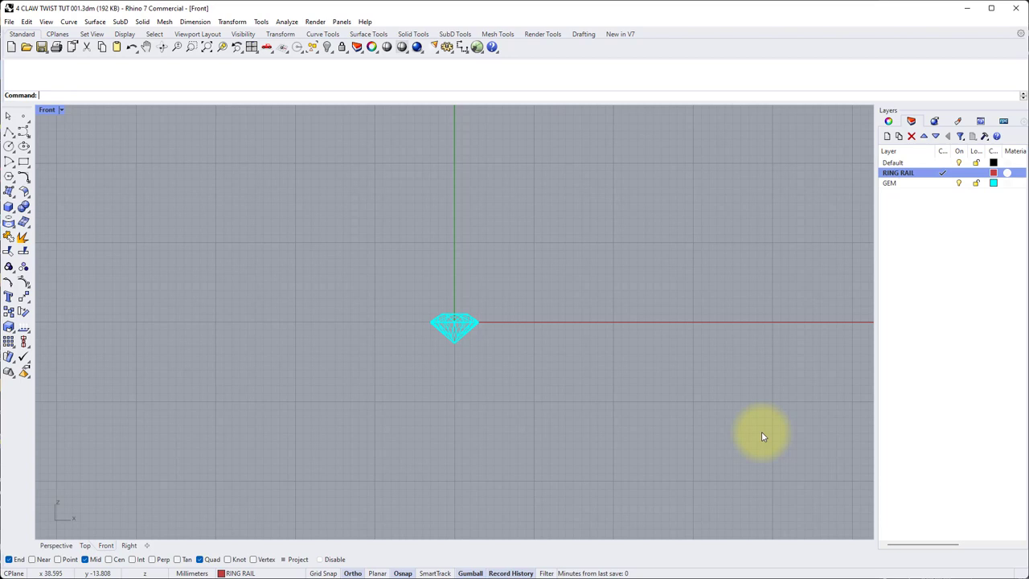
Step: Draw a circle centred on the origin in the Front view with a diameter of 16.7 mm
left_click(10, 149)
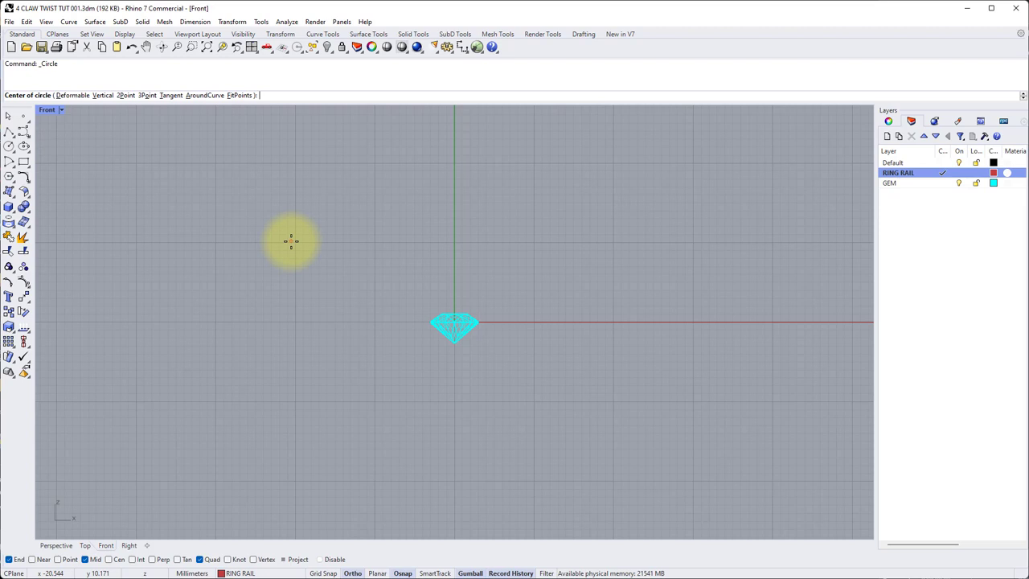
type("0")
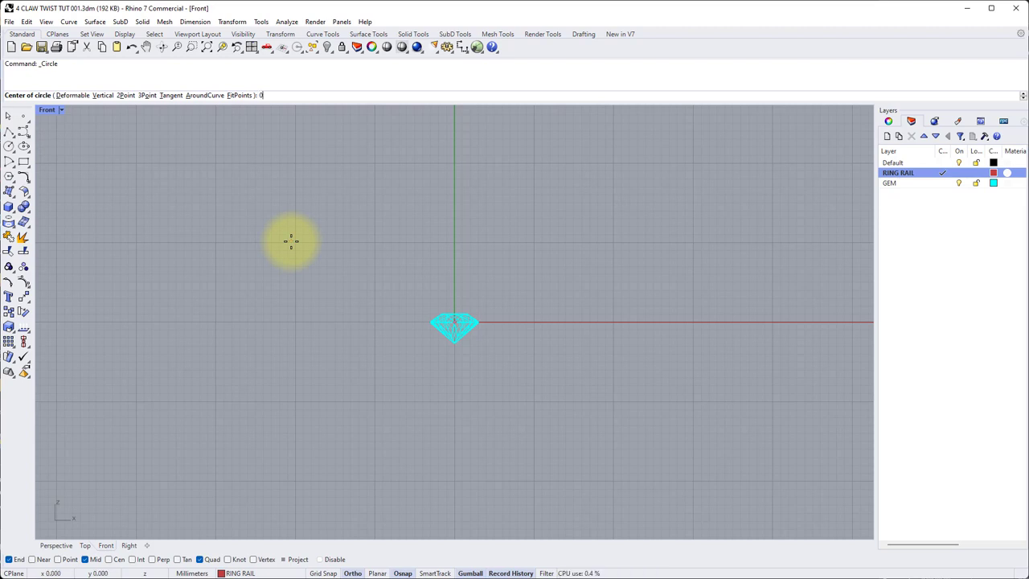
key("Return")
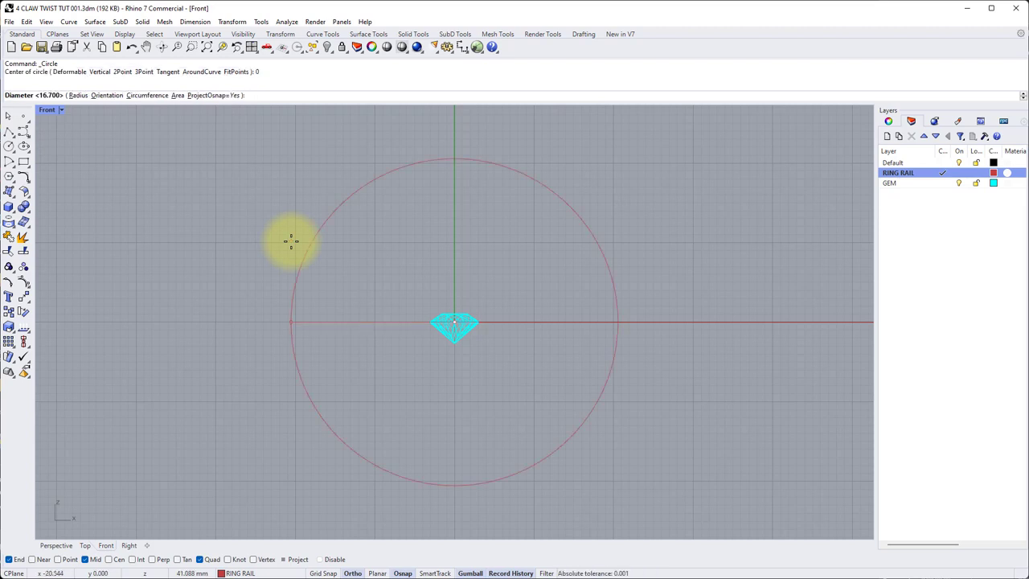
type("16.7")
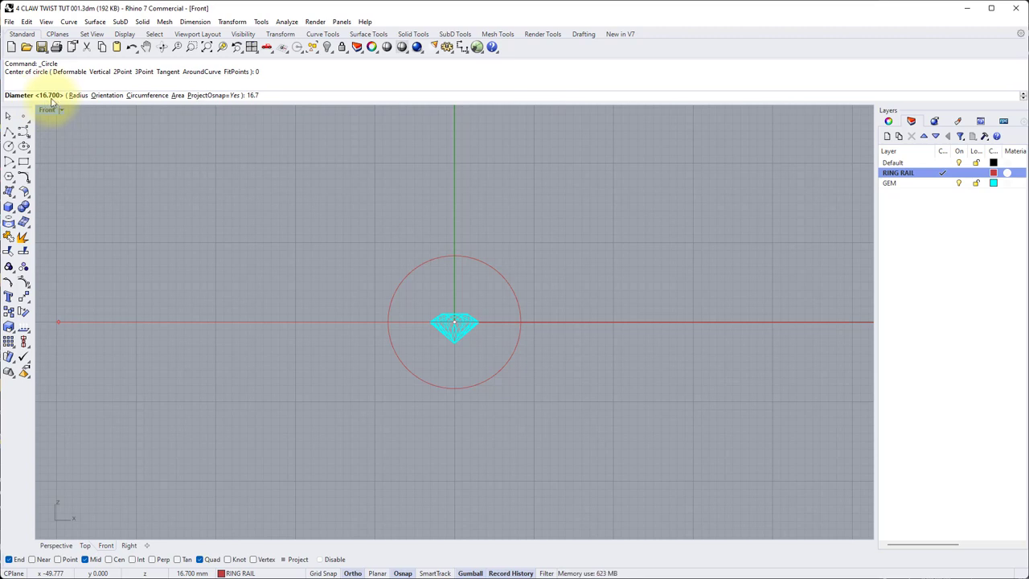
key("Return")
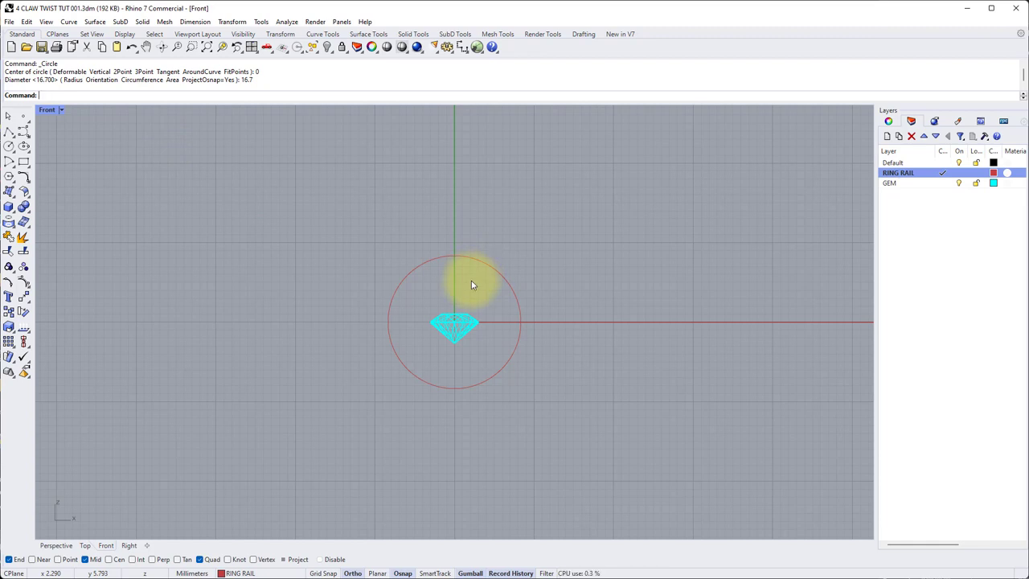
Step: Move the gem straight up until its lower tip rests on the top quadrant of the ring circle
left_click(459, 326)
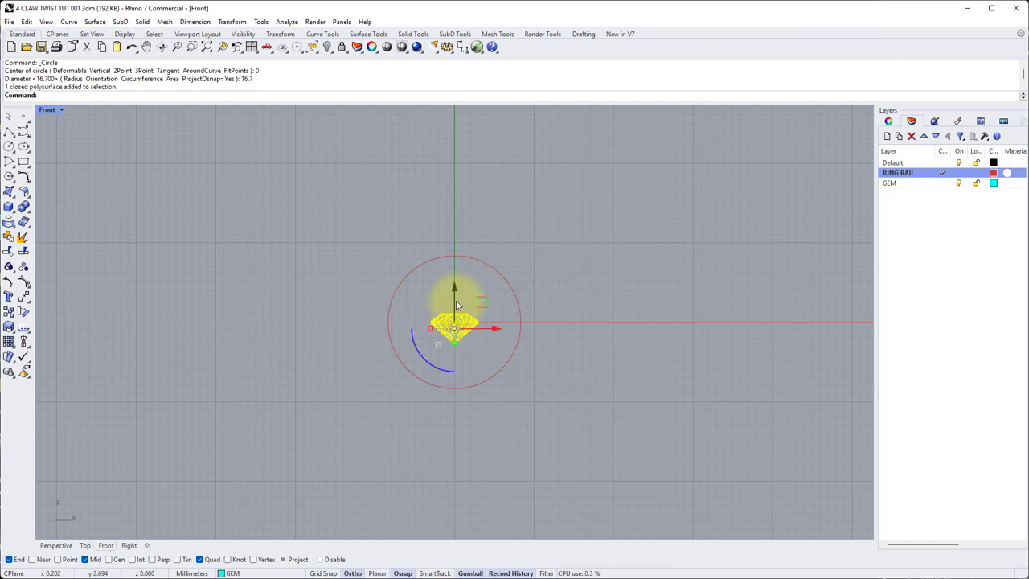
scroll(461, 303, "up", 5)
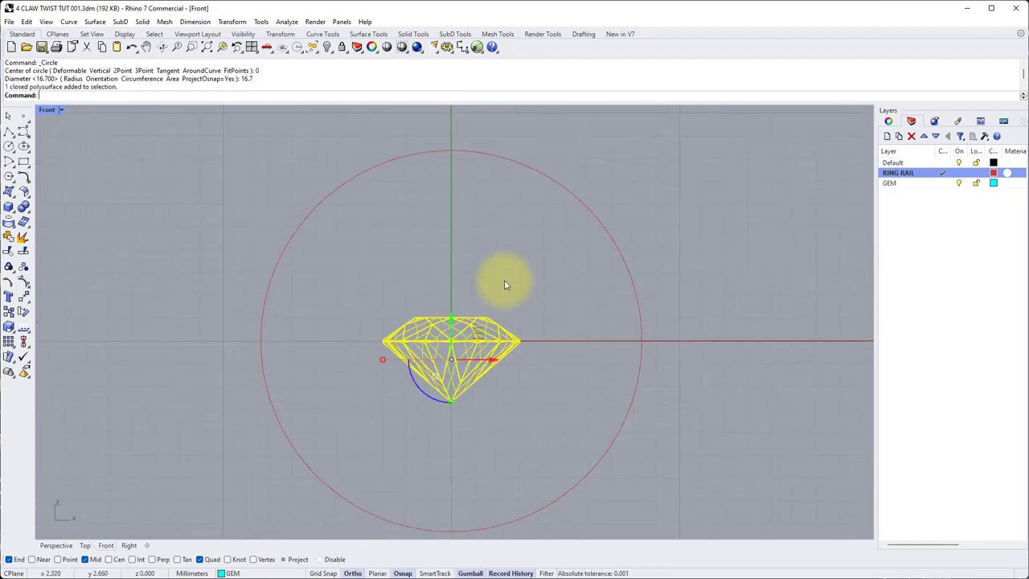
scroll(506, 281, "down", 3)
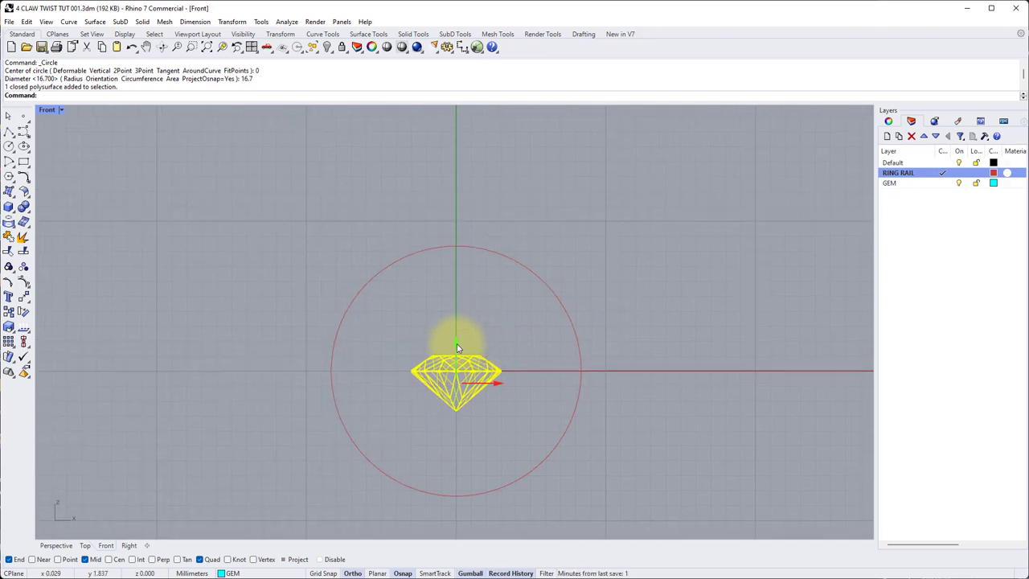
left_click_drag(455, 344, 483, 172)
left_click(492, 168)
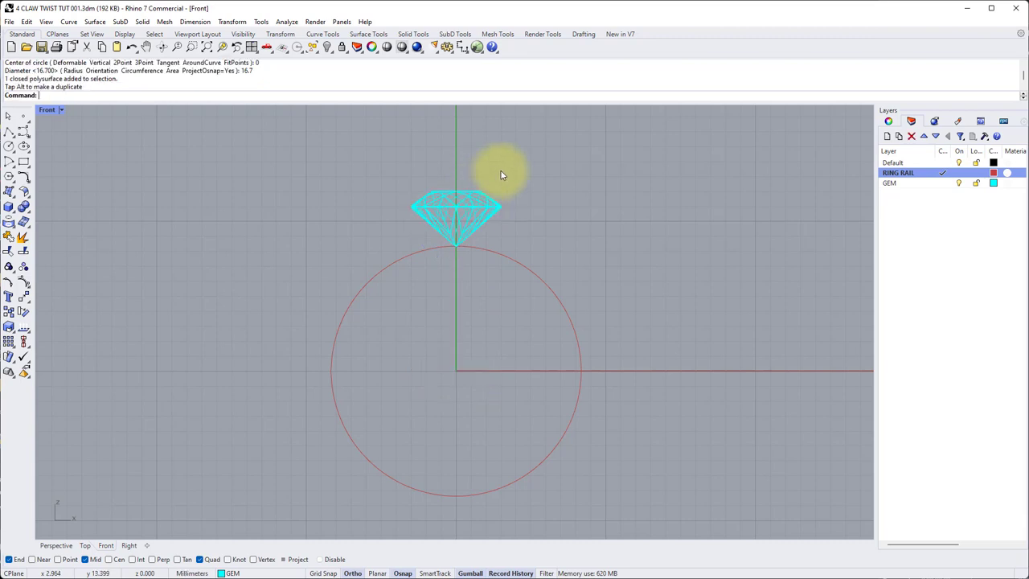
Step: Raise the gem a further 1.5 mm vertically above the ring circle
left_click(460, 206)
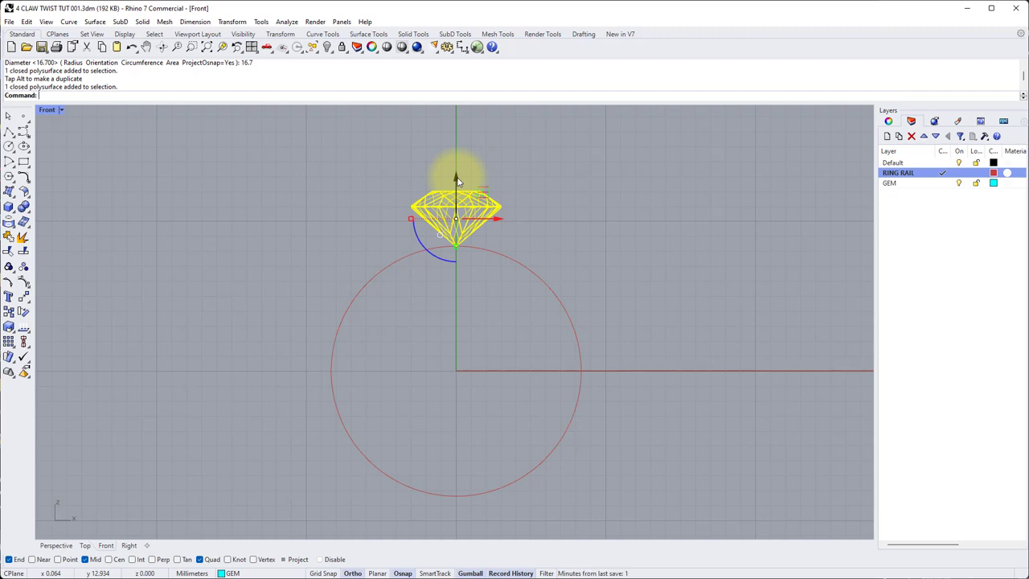
left_click(456, 180)
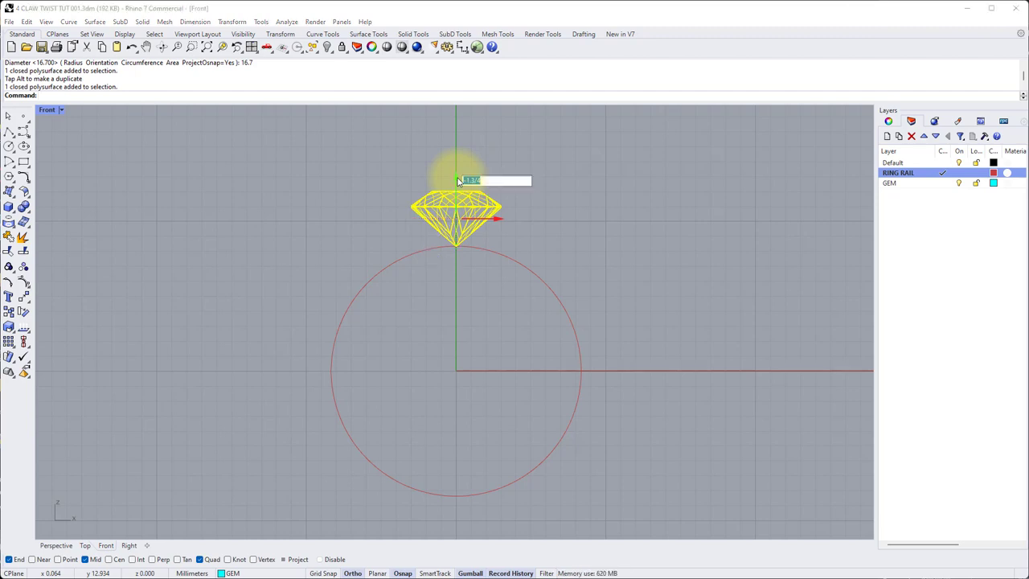
type("1.5")
key("Return")
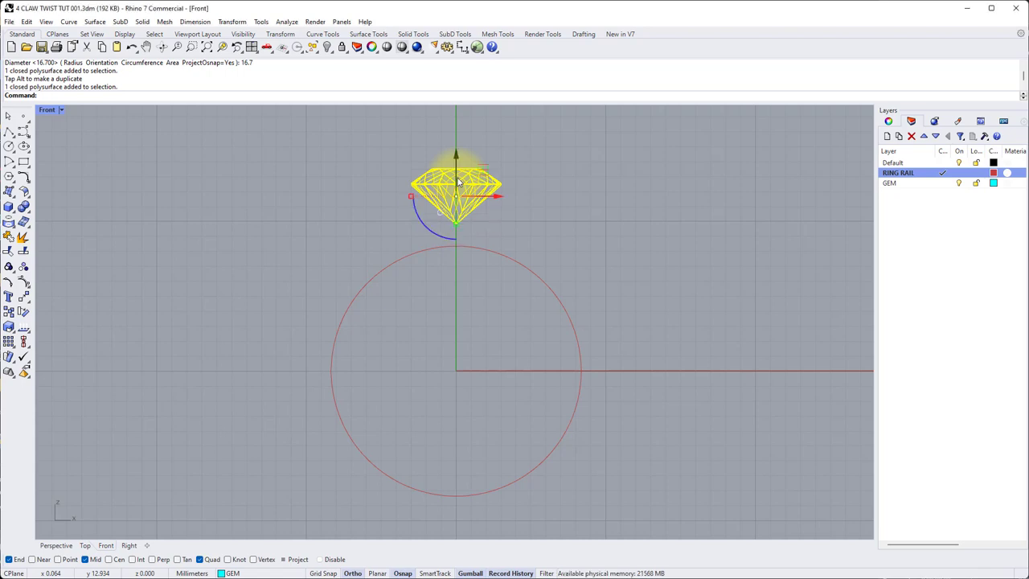
left_click(570, 177)
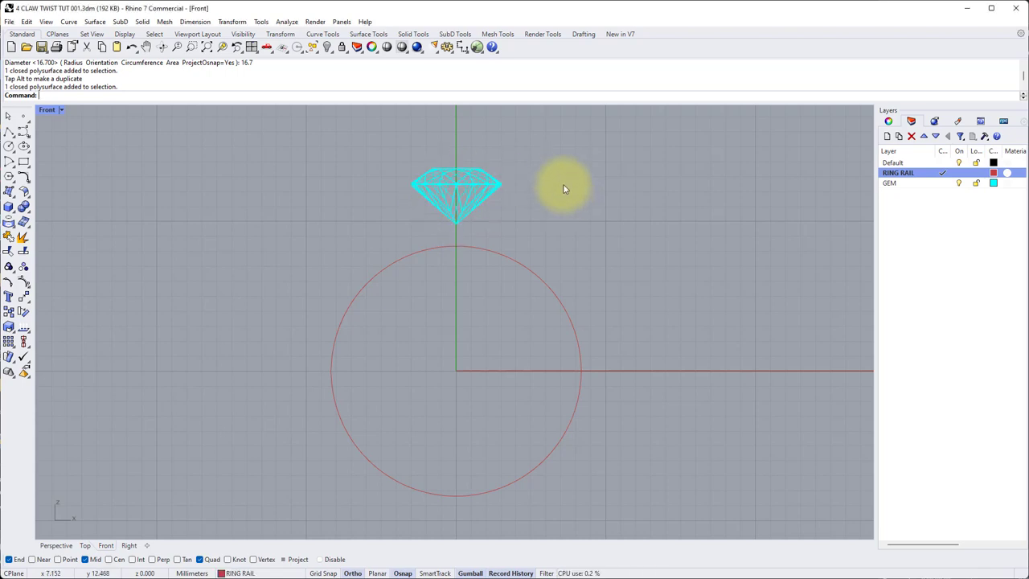
Step: Switch to a maximised Top view of the gem and set its display mode to Shaded
double_click(48, 110)
double_click(45, 111)
scroll(464, 279, "up", 8)
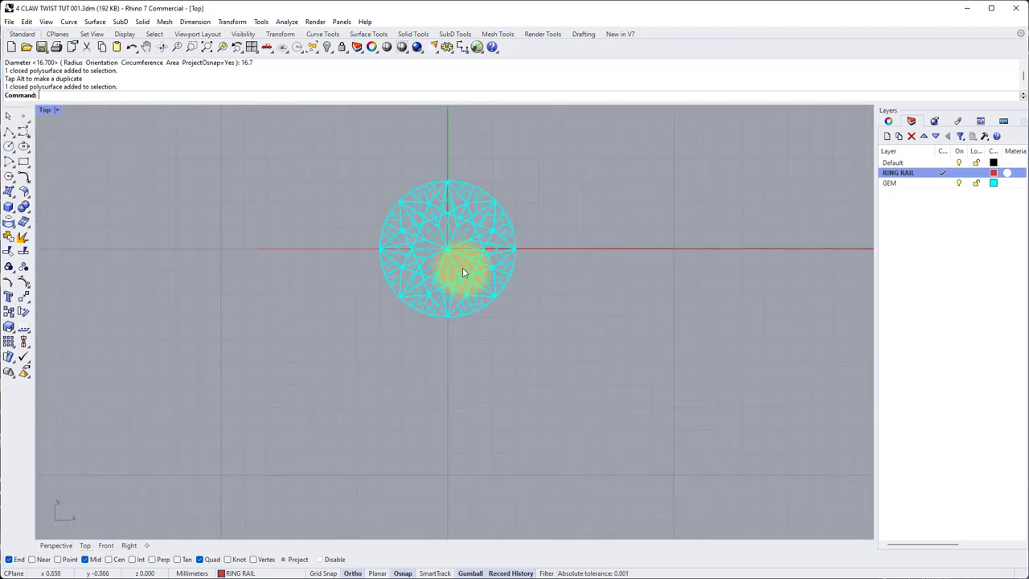
left_click(46, 110)
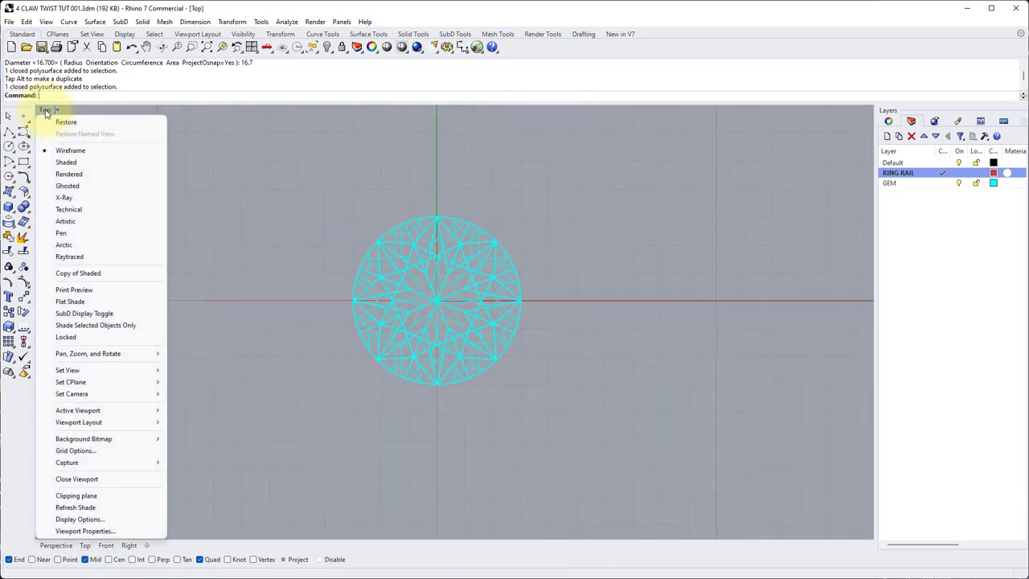
left_click(66, 164)
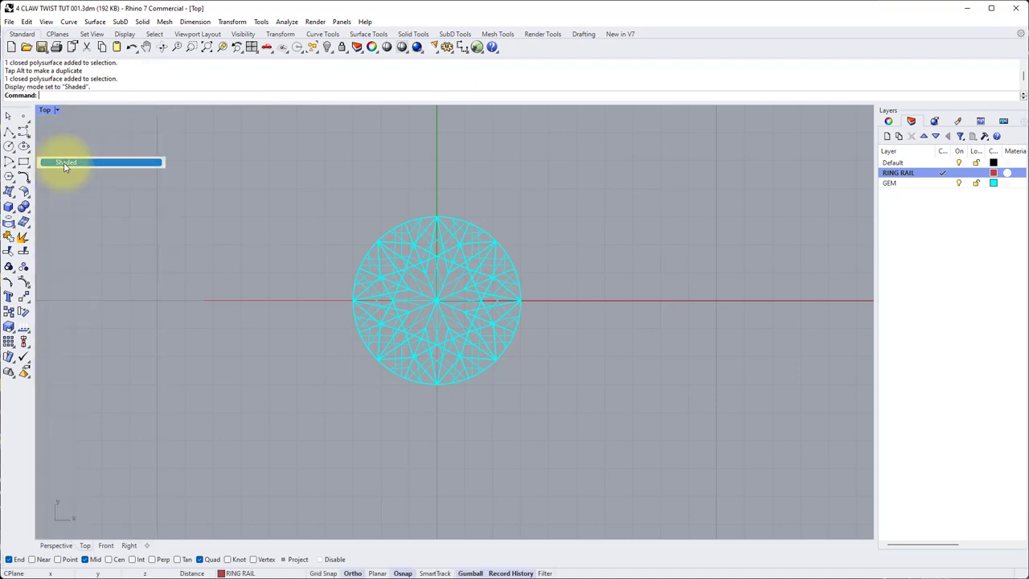
Step: Make the Default layer current
left_click(941, 173)
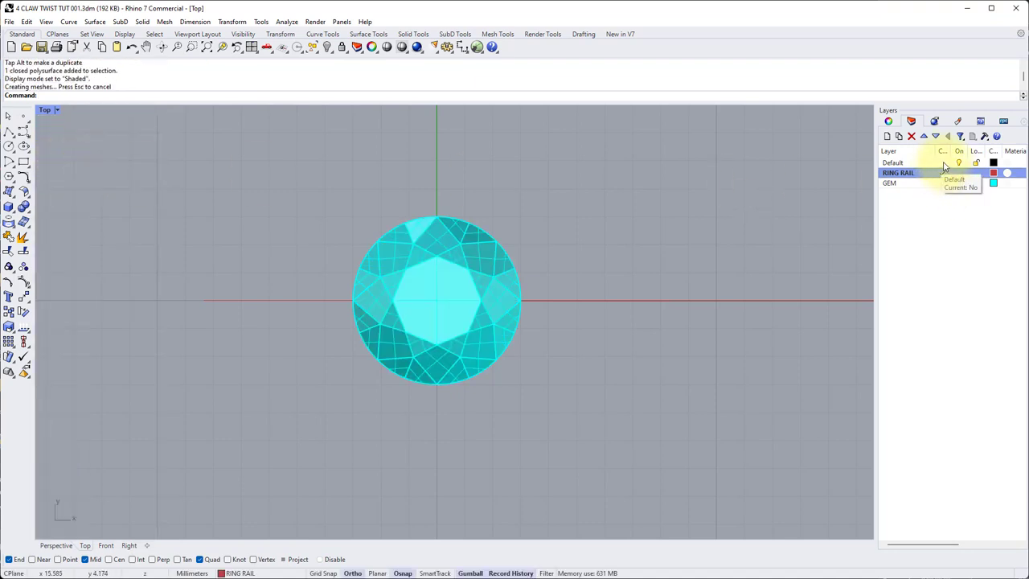
left_click(943, 164)
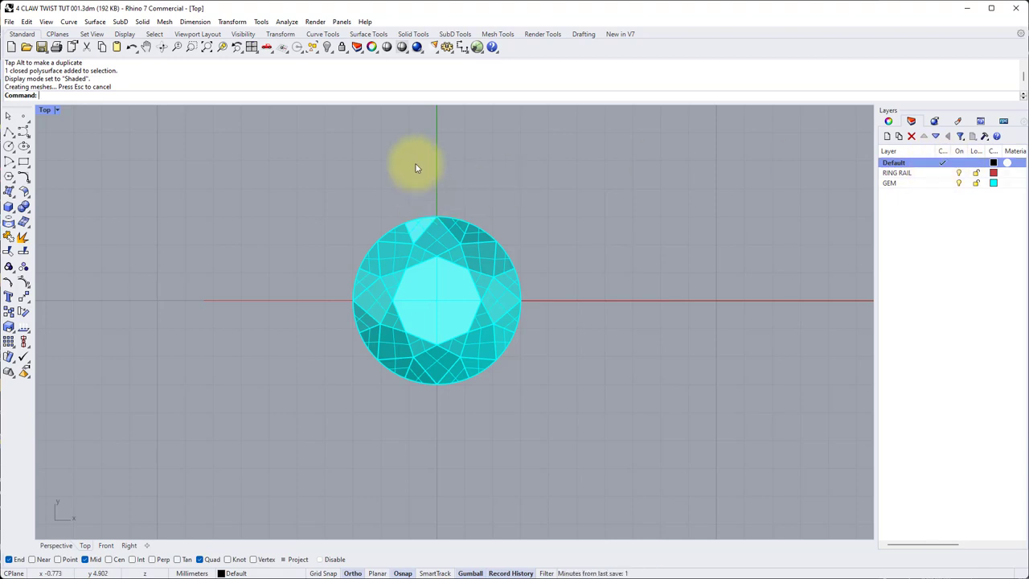
Step: Draw a 1.3 mm diameter circle centred on the gem's upper edge where it meets the Y axis
left_click(9, 149)
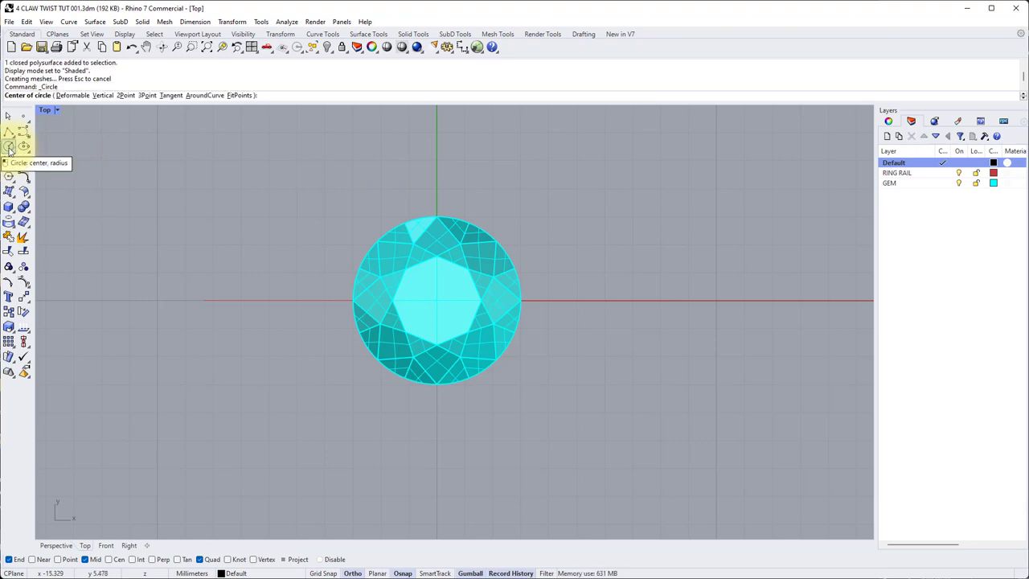
left_click(435, 214)
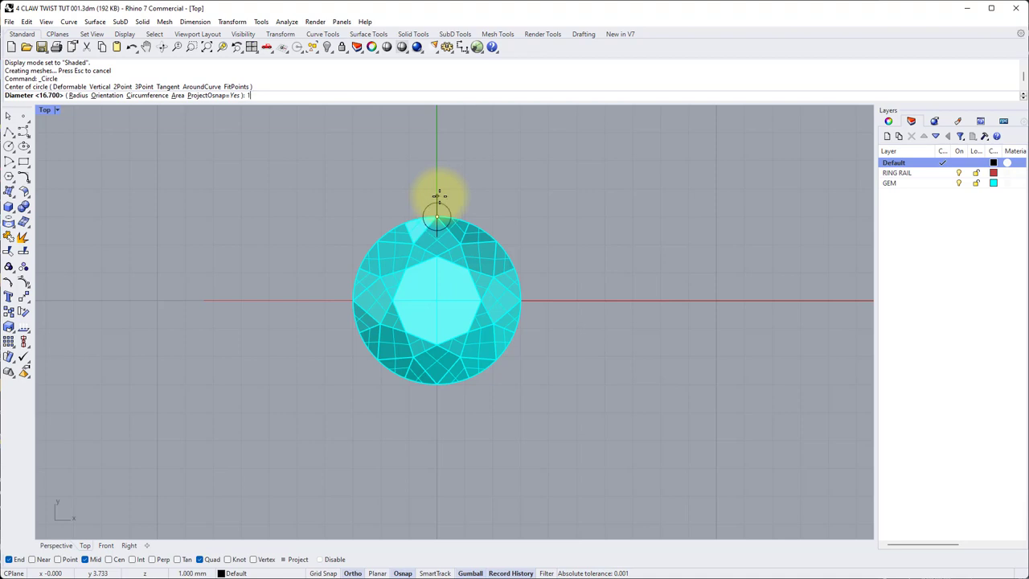
type("1.3")
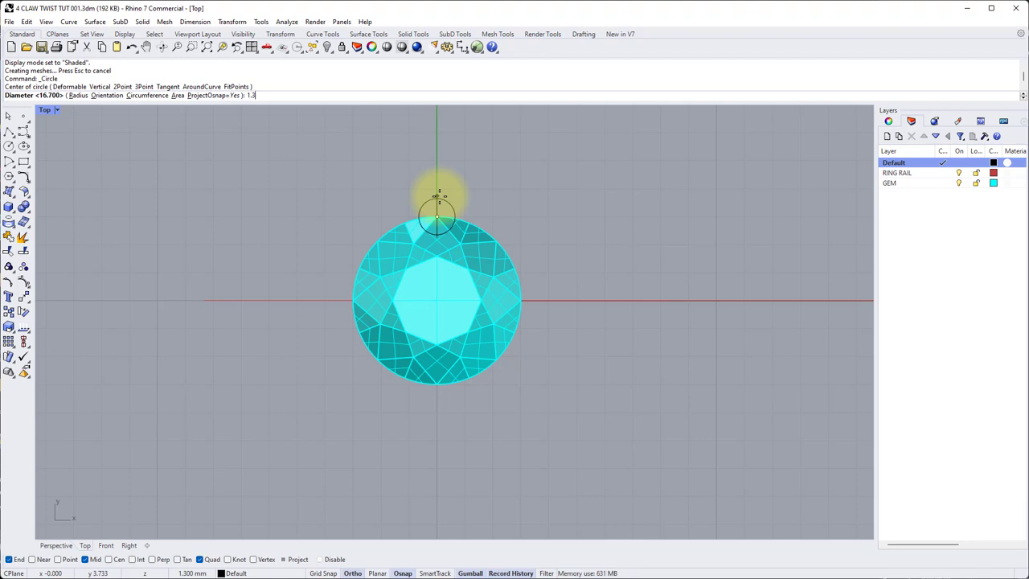
key("Return")
Step: Move the small circle outward along the Y axis so that only about 25-30% of it overlaps the gem
left_click(438, 197)
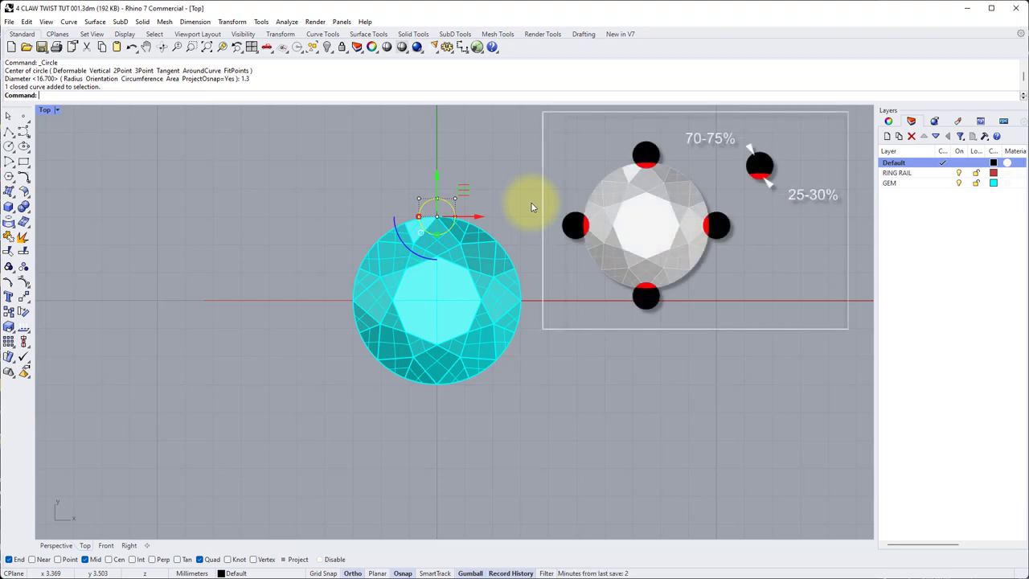
left_click_drag(437, 178, 441, 169)
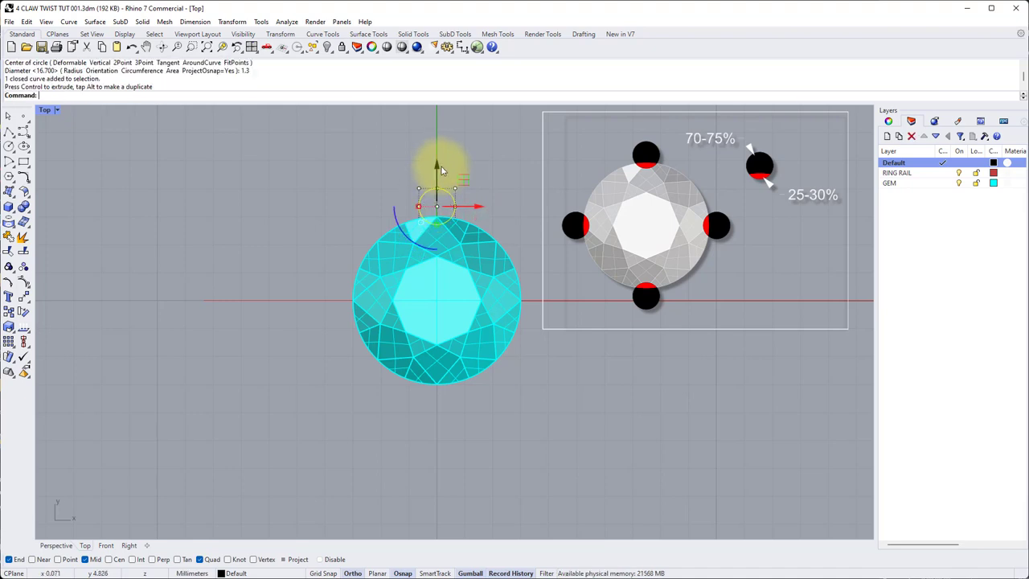
left_click(436, 217)
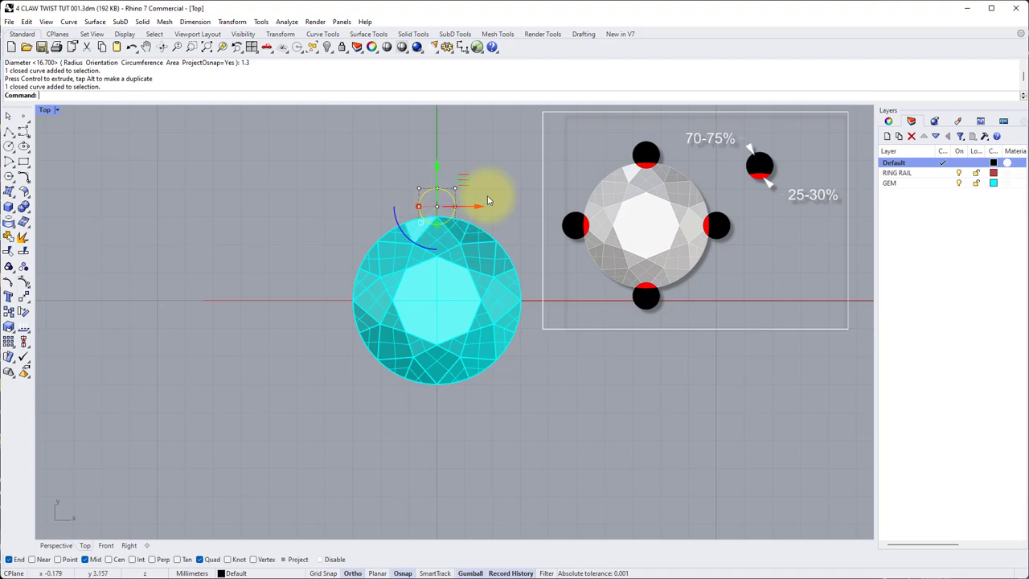
left_click(515, 179)
Step: Polar array the small circle around the origin with 4 items over a 360 degree fill angle
left_click(451, 193)
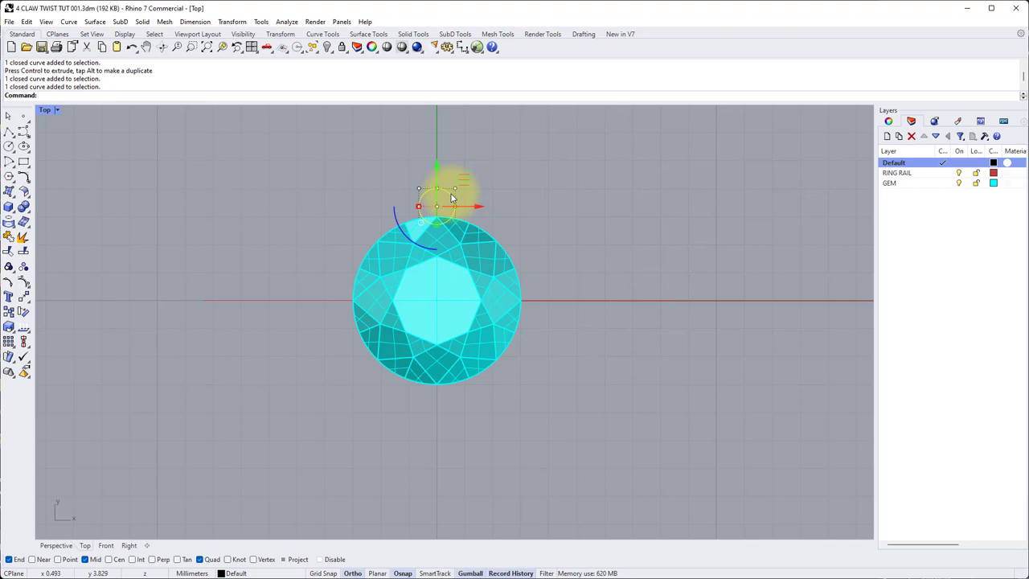
type("ArrayO")
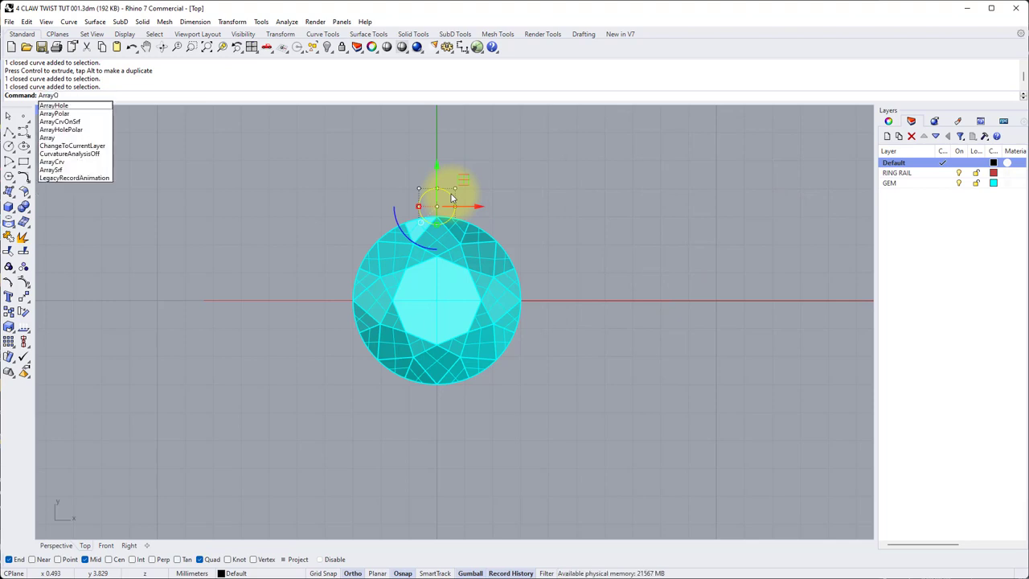
key("Down")
key("Return")
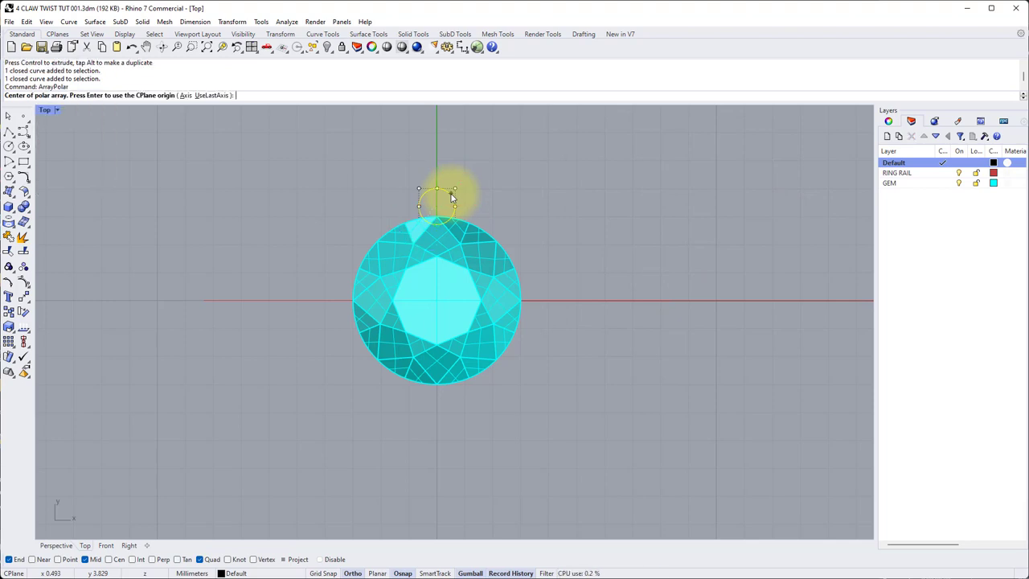
key("Return")
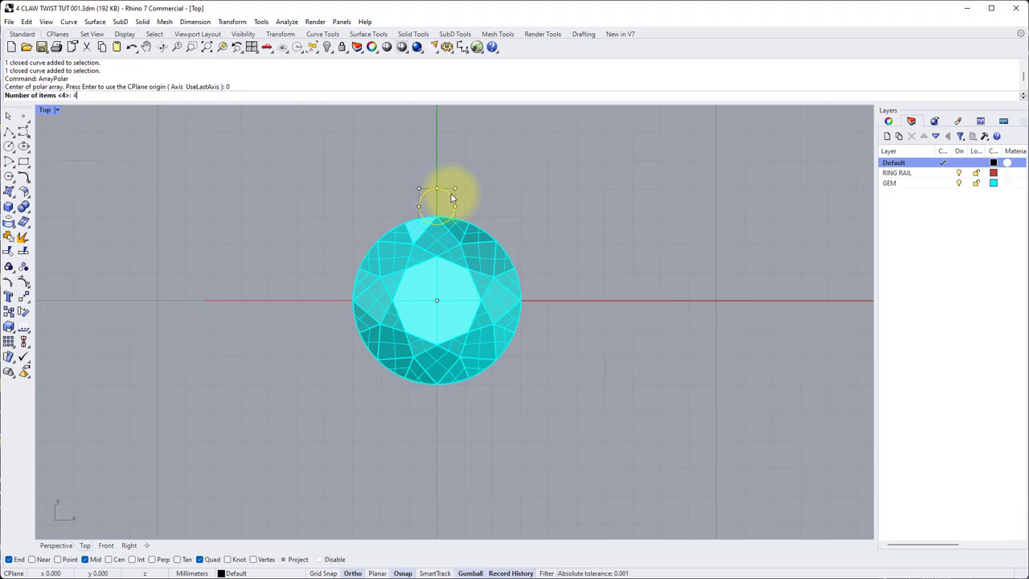
key("Return")
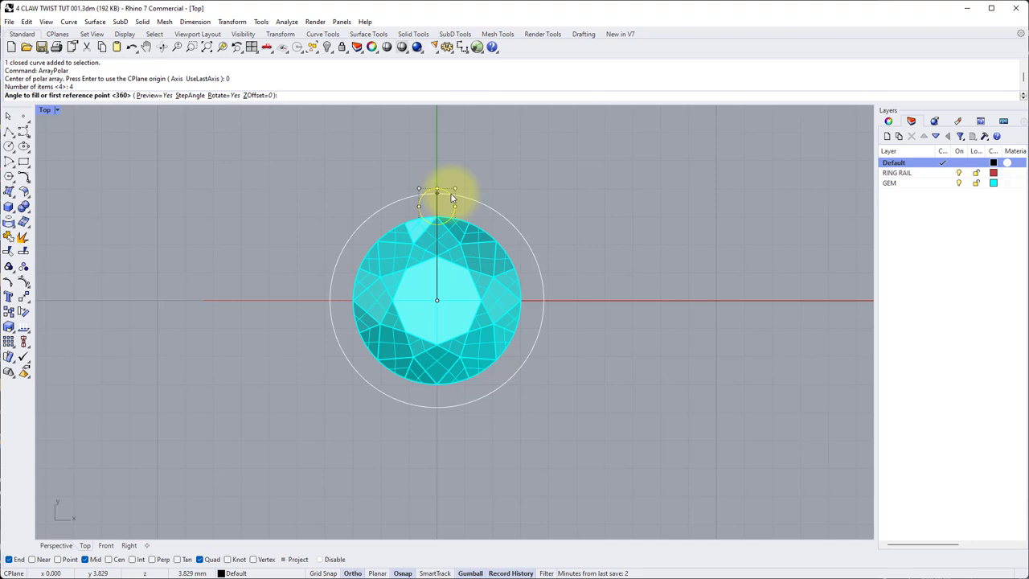
type("360")
key("Return")
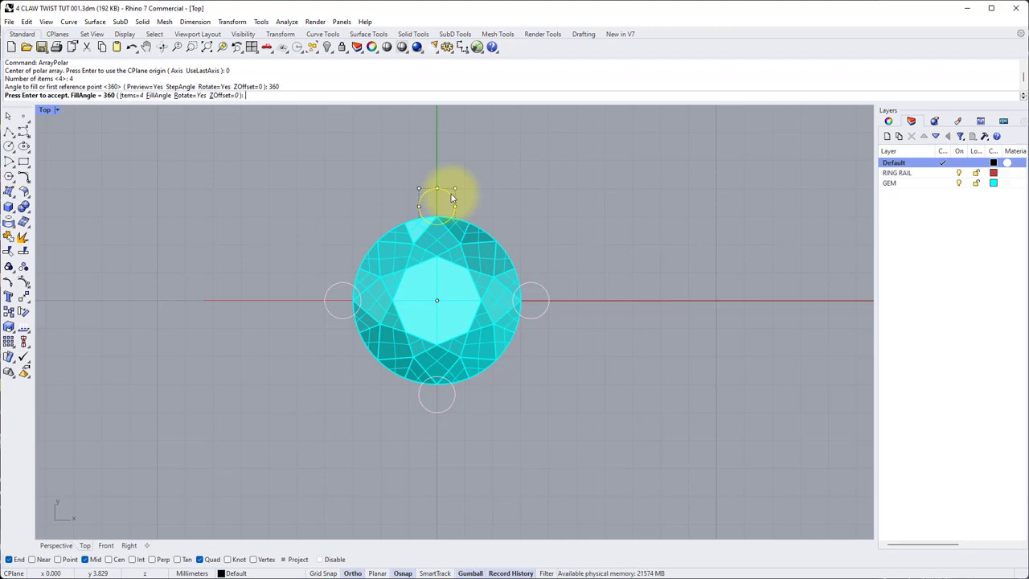
key("Return")
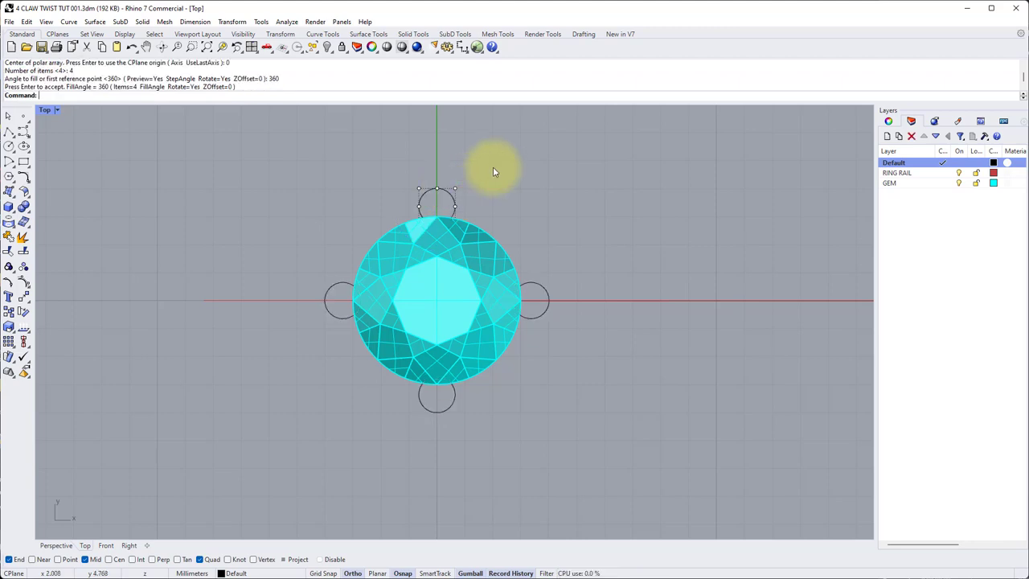
Step: Select all four claw circles and raise them vertically in the Front view to the level of the gem's girdle
double_click(46, 110)
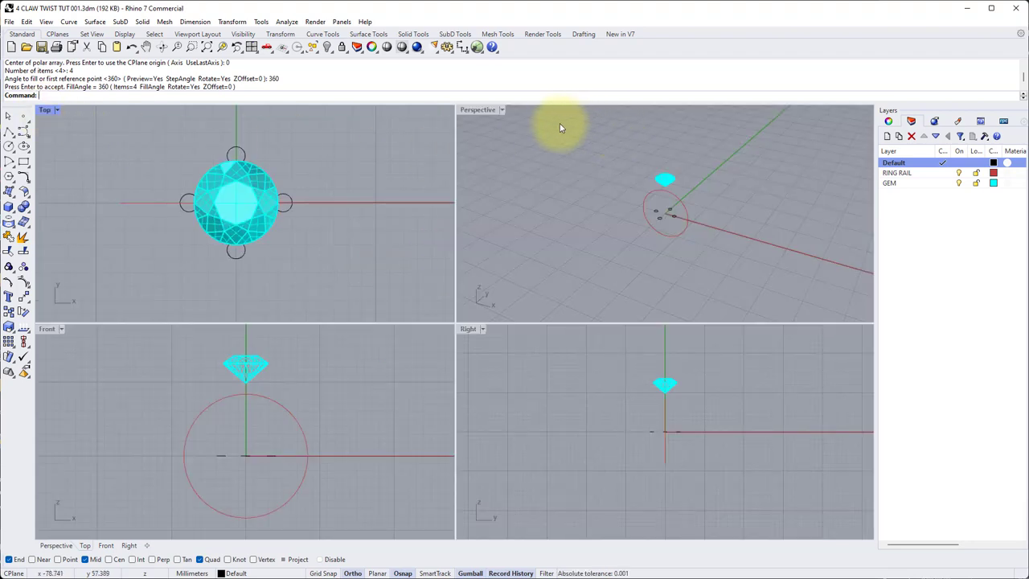
double_click(478, 110)
scroll(465, 302, "up", 3)
scroll(453, 338, "down", 3)
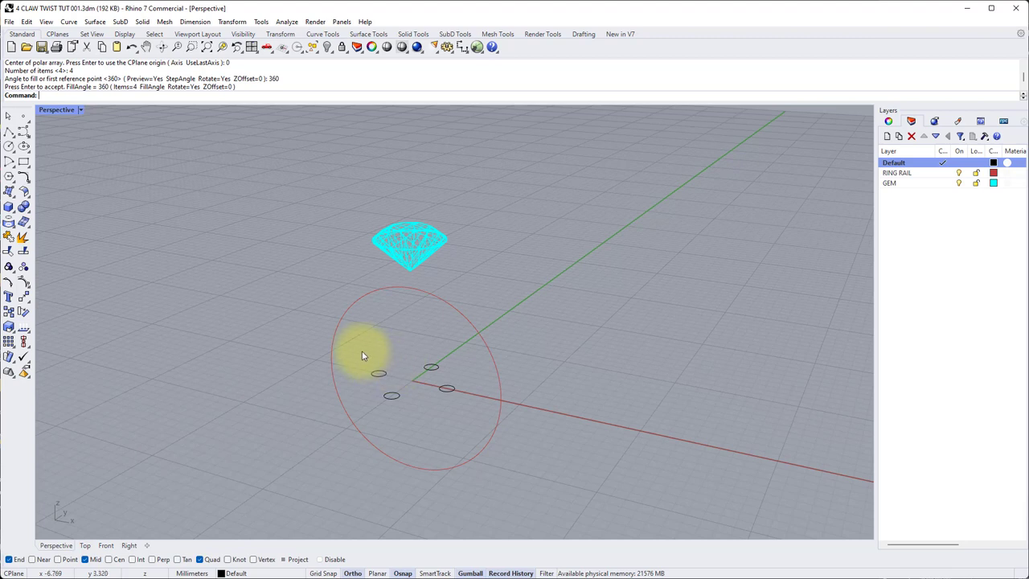
left_click_drag(366, 352, 472, 417)
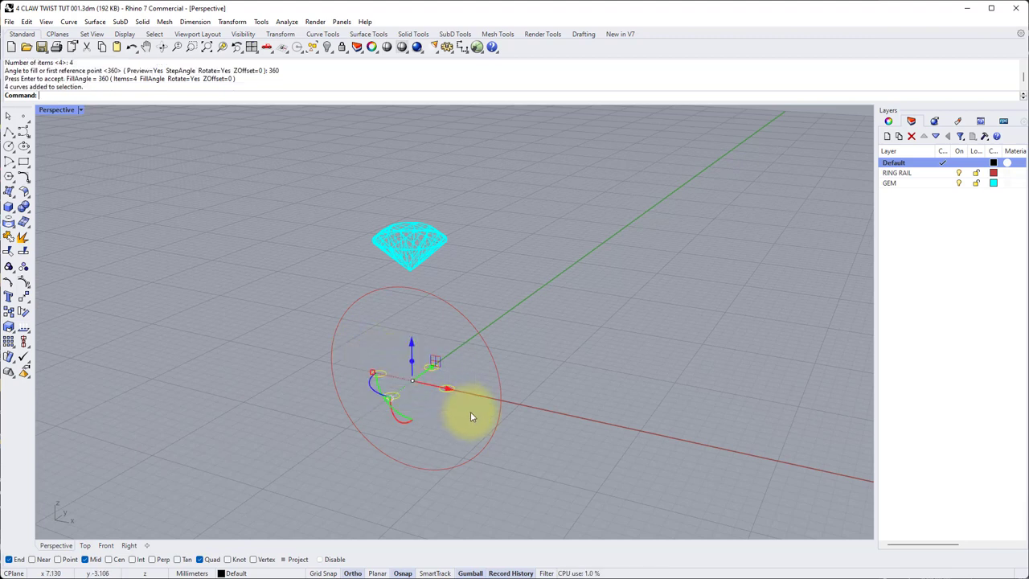
double_click(67, 111)
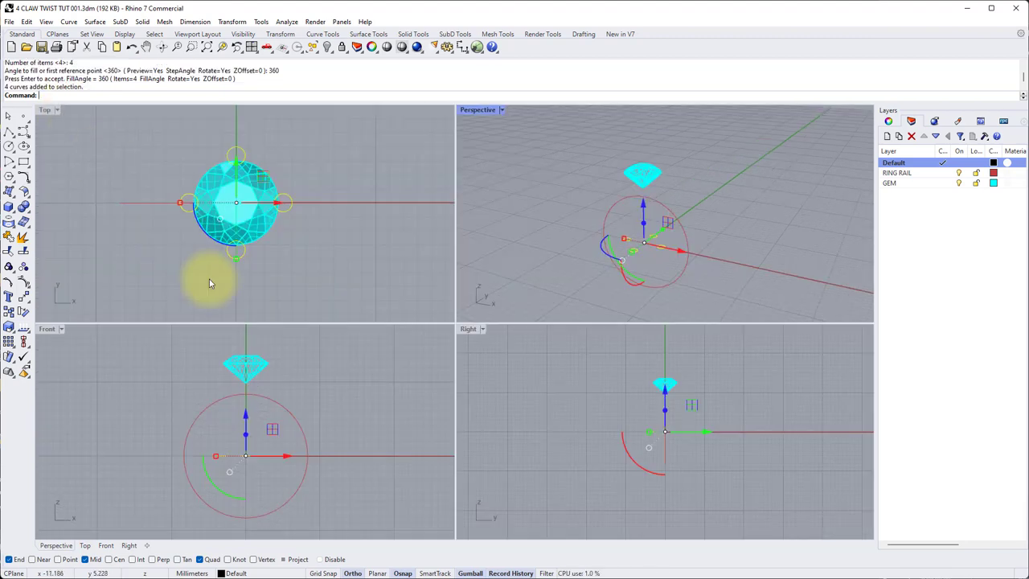
double_click(53, 325)
scroll(436, 338, "up", 3)
right_click_drag(436, 367, 436, 397)
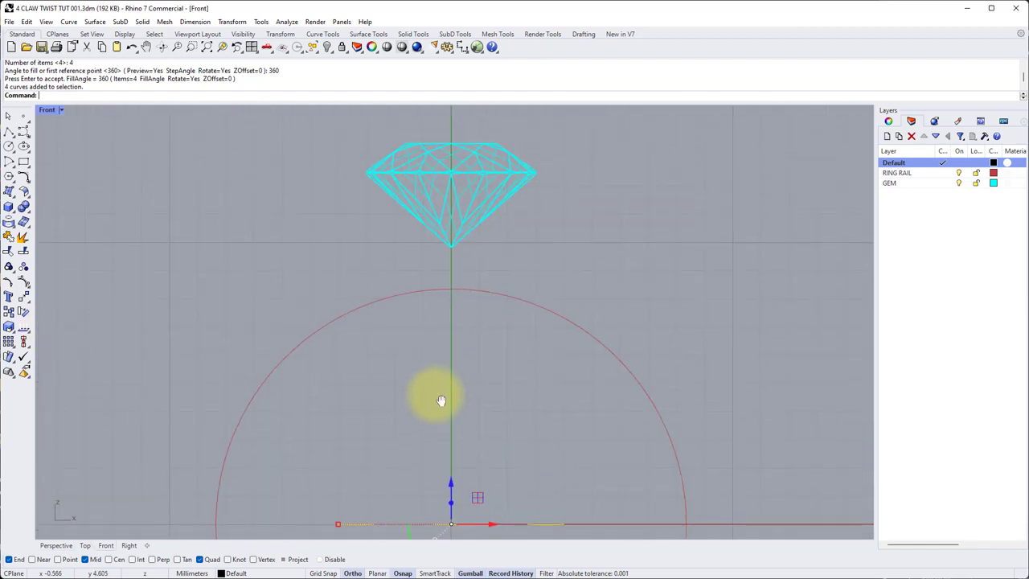
left_click_drag(455, 482, 612, 138)
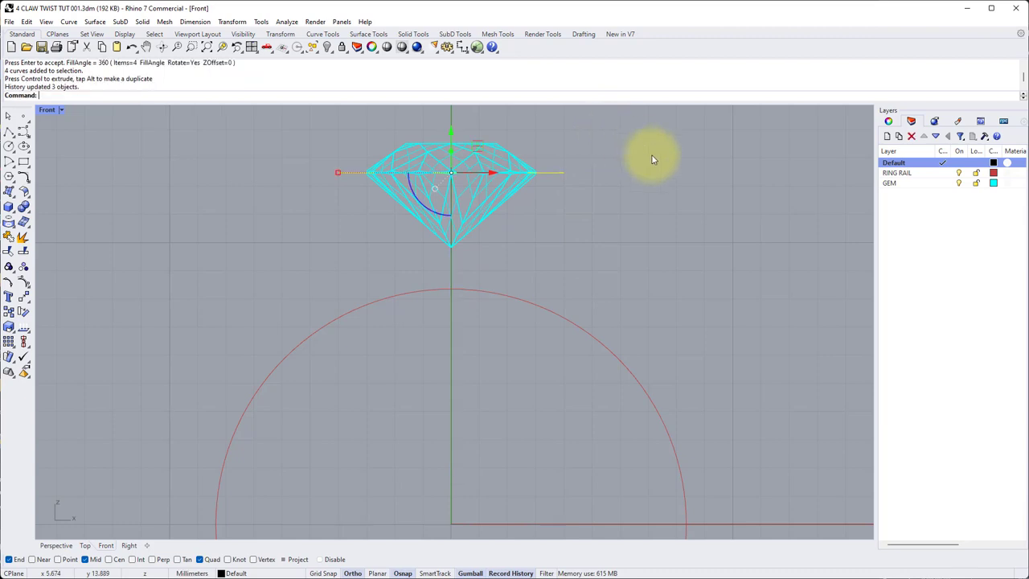
Step: Create a layer named CLAWS with the colour Purple and make it the current layer
double_click(46, 110)
double_click(482, 109)
scroll(462, 226, "up", 5)
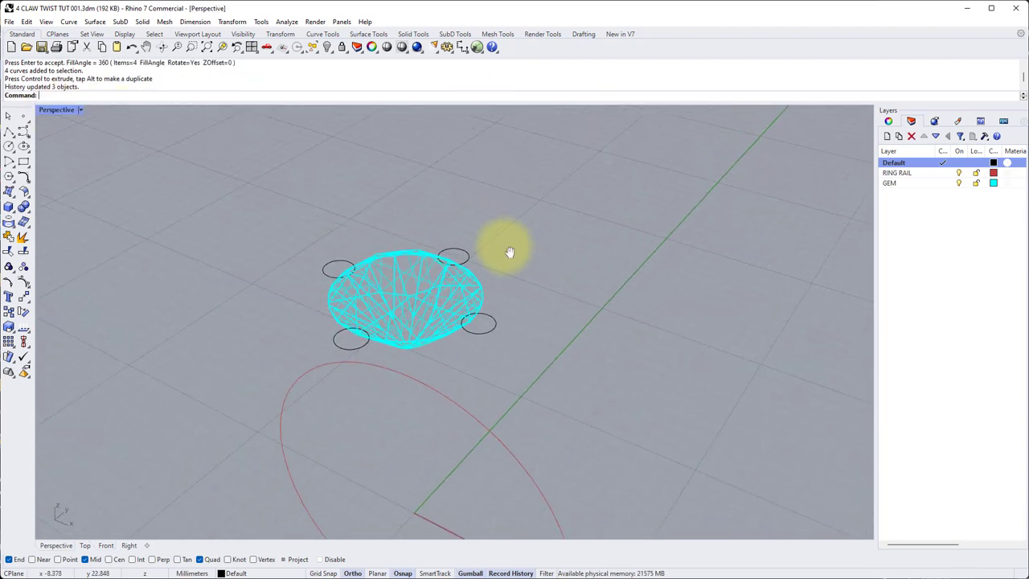
right_click_drag(516, 231, 507, 260, "shift")
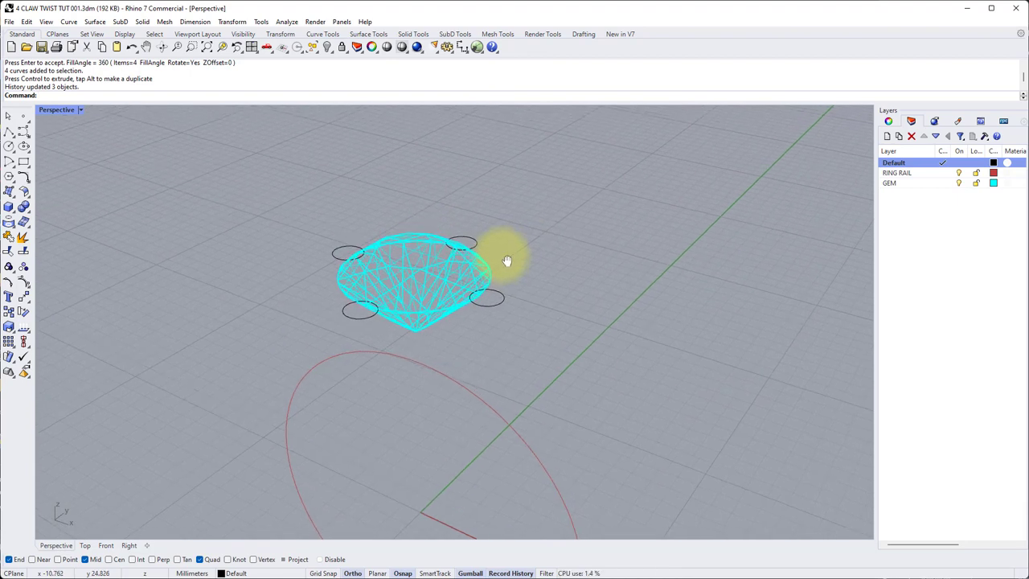
left_click(889, 138)
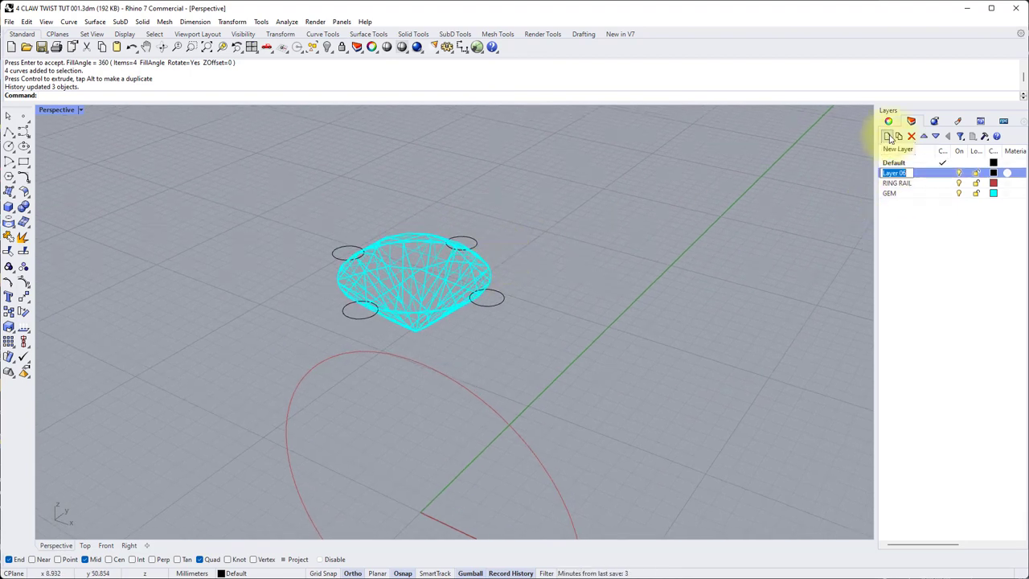
type("CLAWS")
key("Return")
left_click(993, 173)
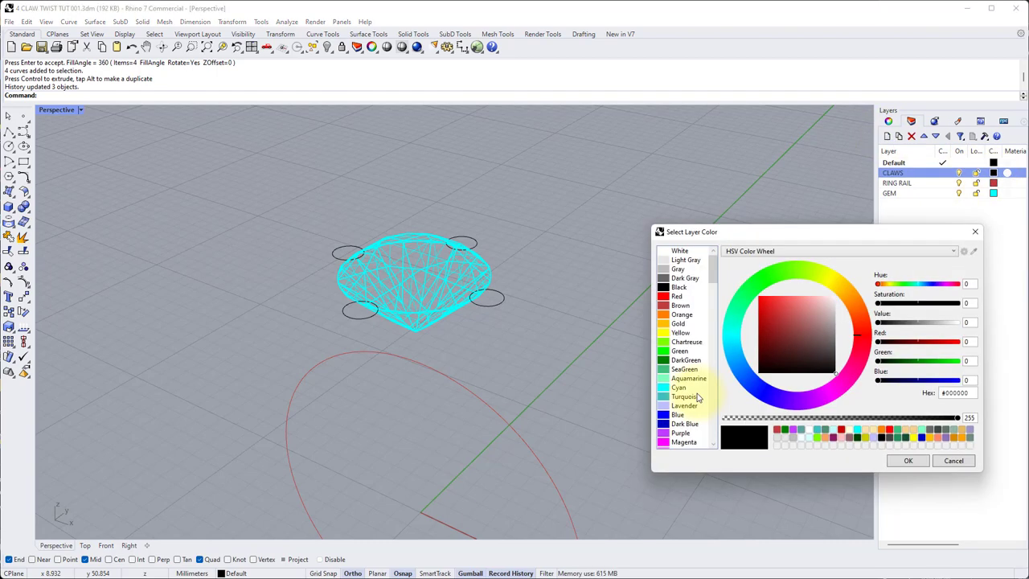
left_click(680, 432)
left_click(908, 460)
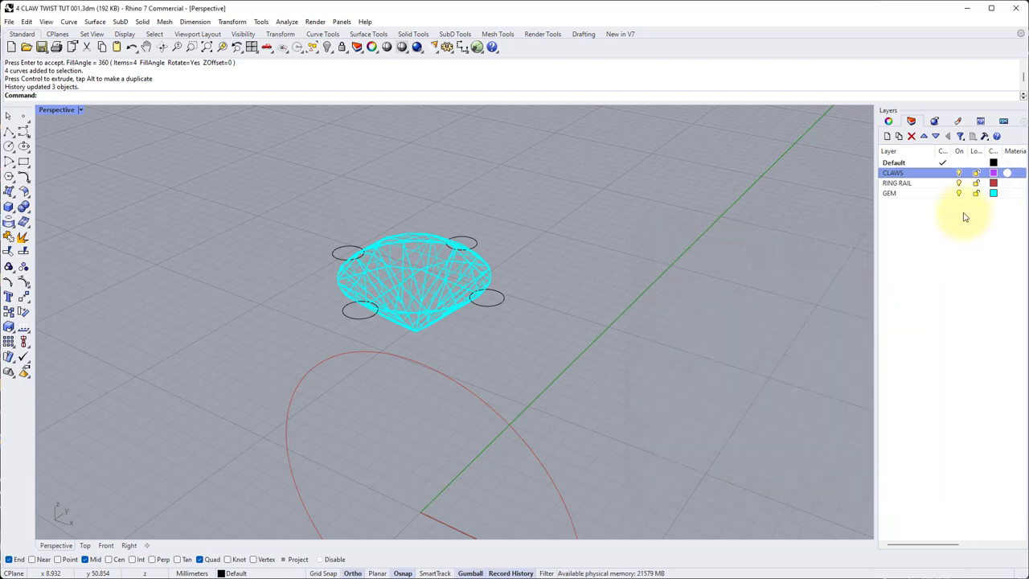
left_click(942, 173)
Step: Extrude the four claw circles straight up as open surfaces from the girdle to the height of the gem's table
right_click_drag(609, 200, 560, 233)
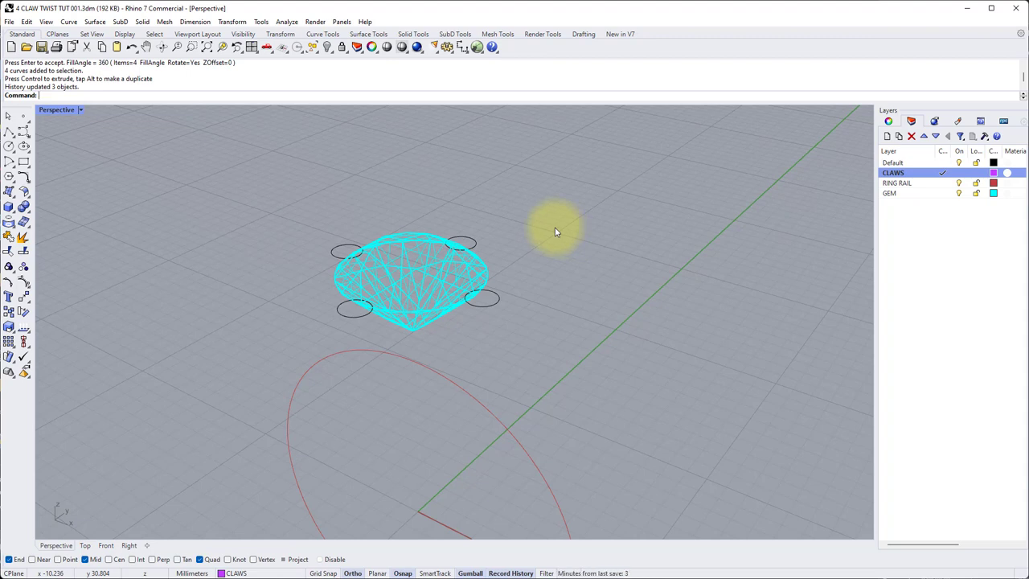
left_click(347, 249)
left_click(350, 316, "shift")
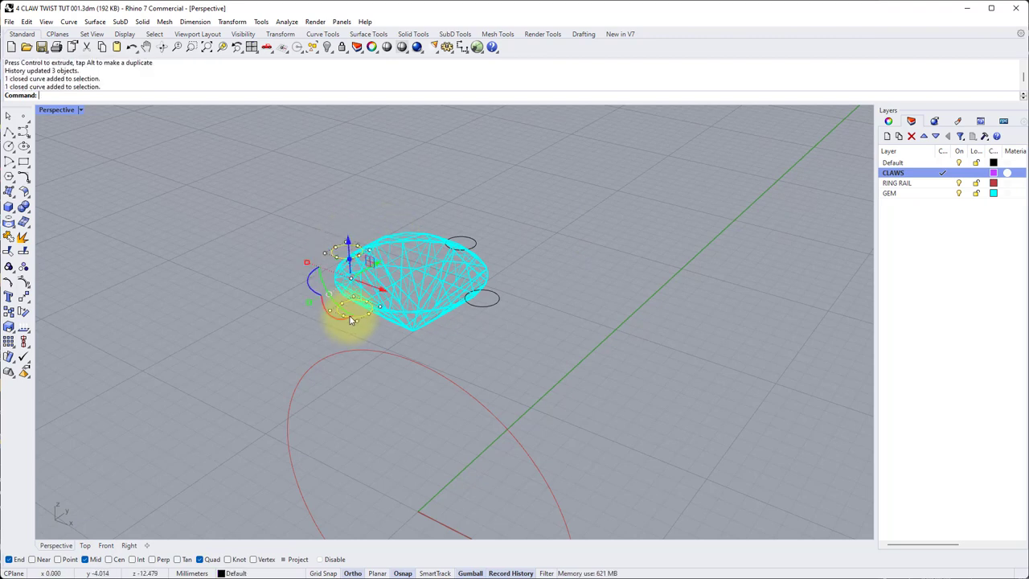
left_click(493, 301, "shift")
left_click(477, 248, "shift")
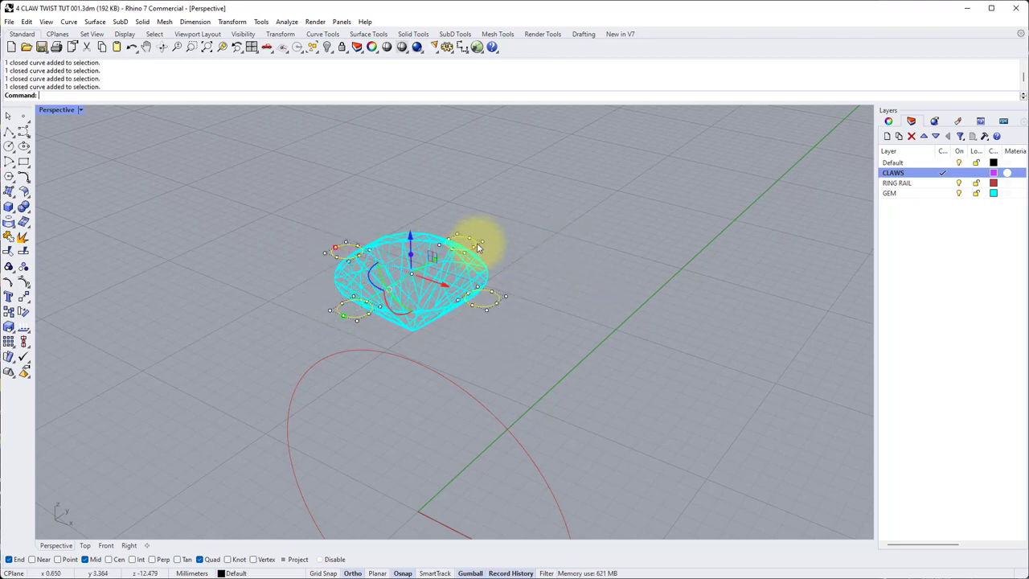
double_click(57, 109)
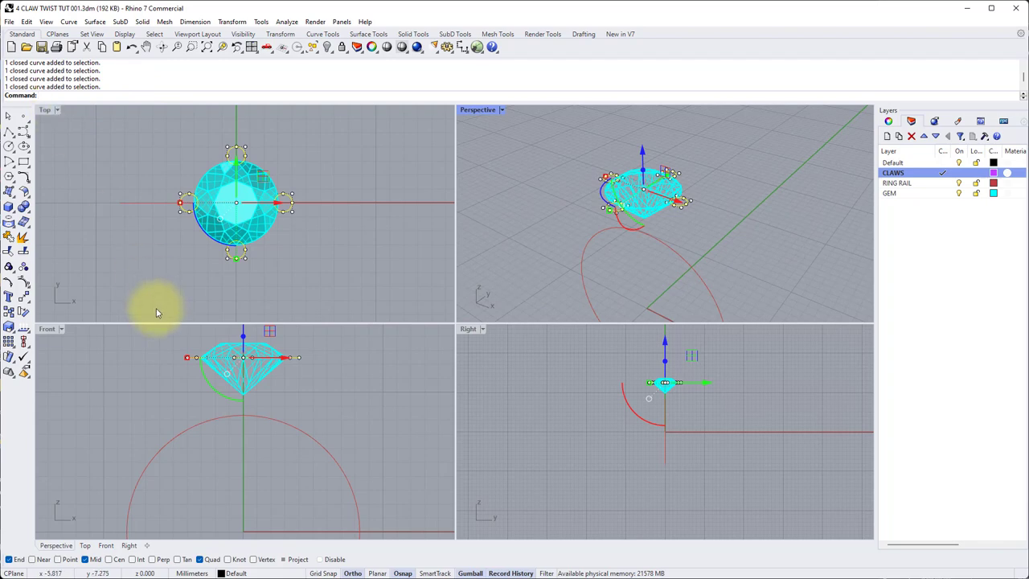
double_click(468, 329)
scroll(465, 291, "up", 5)
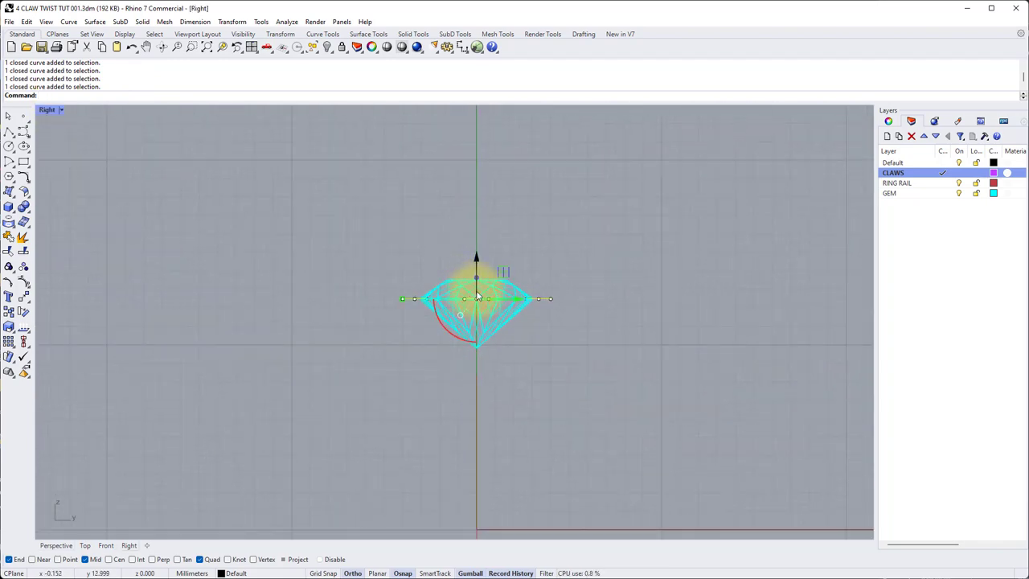
left_click(95, 22)
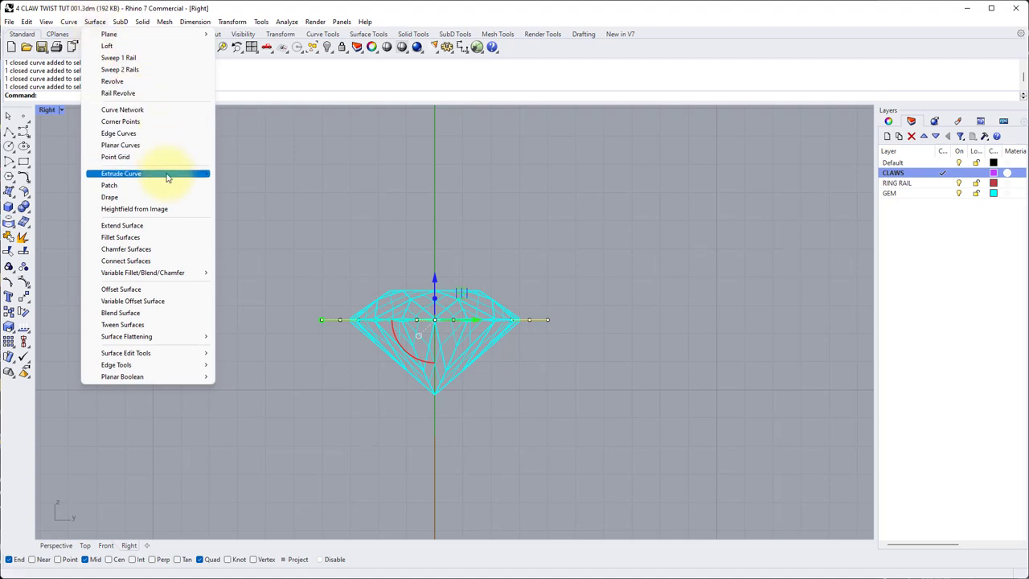
mouse_move(167, 177)
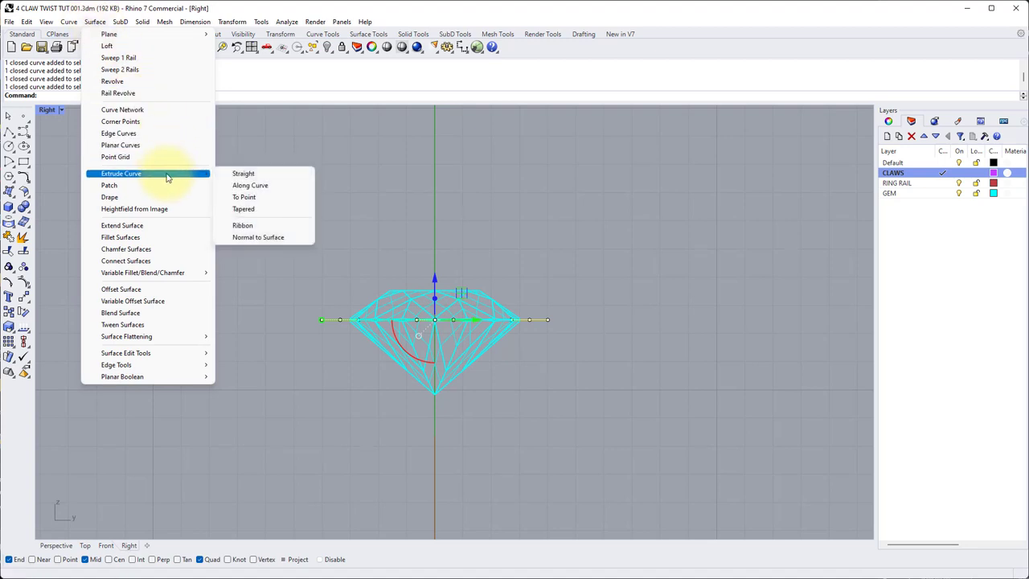
left_click(245, 173)
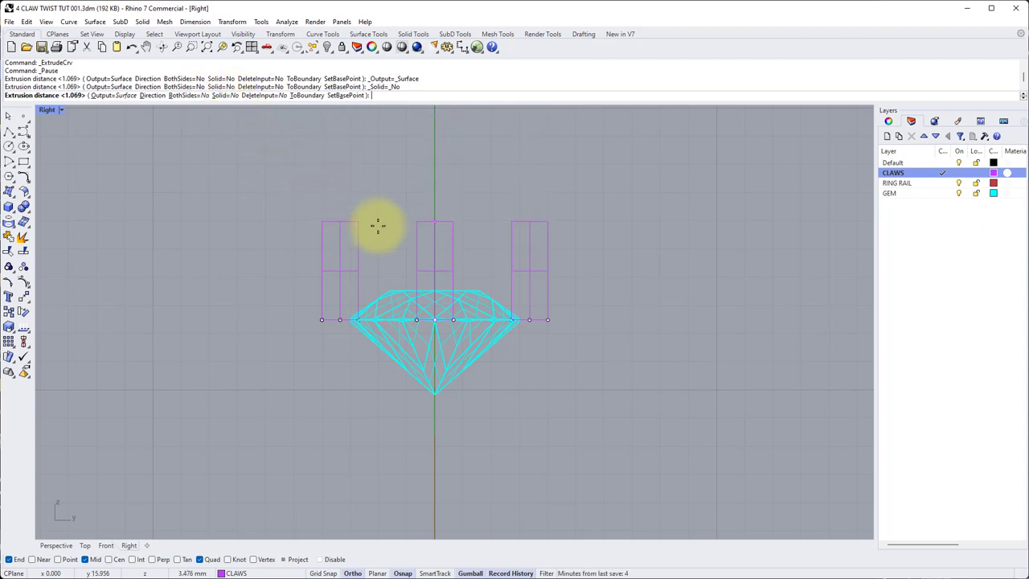
left_click(414, 289)
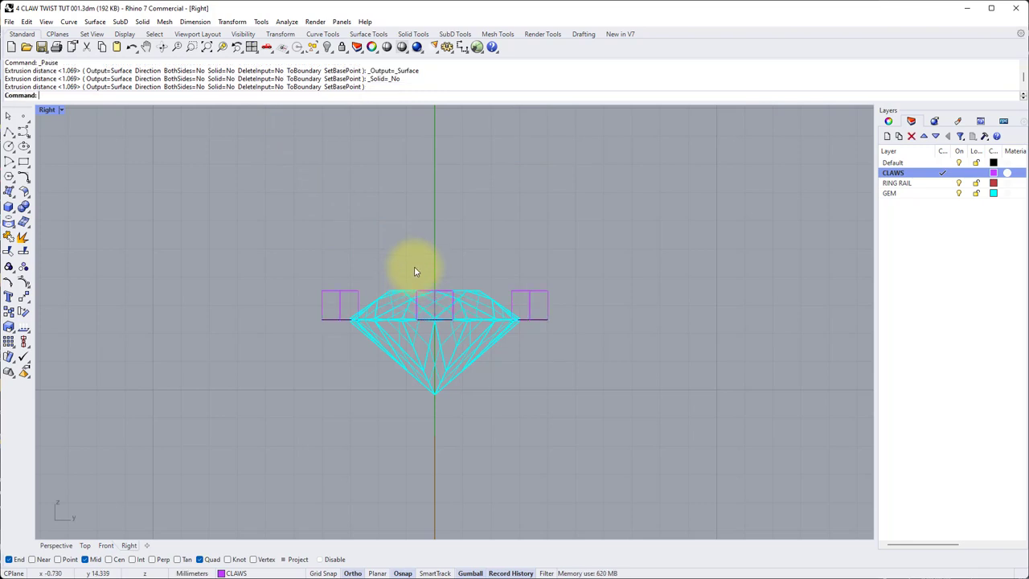
Step: Set the Perspective viewport to Shaded display and check the extruded claws around the gem
double_click(46, 110)
double_click(472, 111)
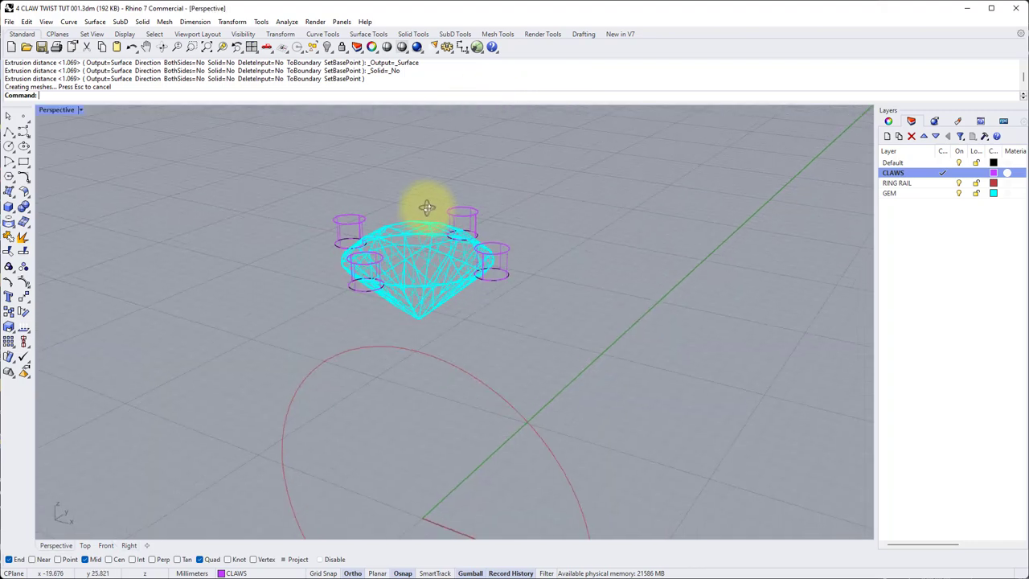
scroll(423, 221, "up", 5)
left_click(80, 110)
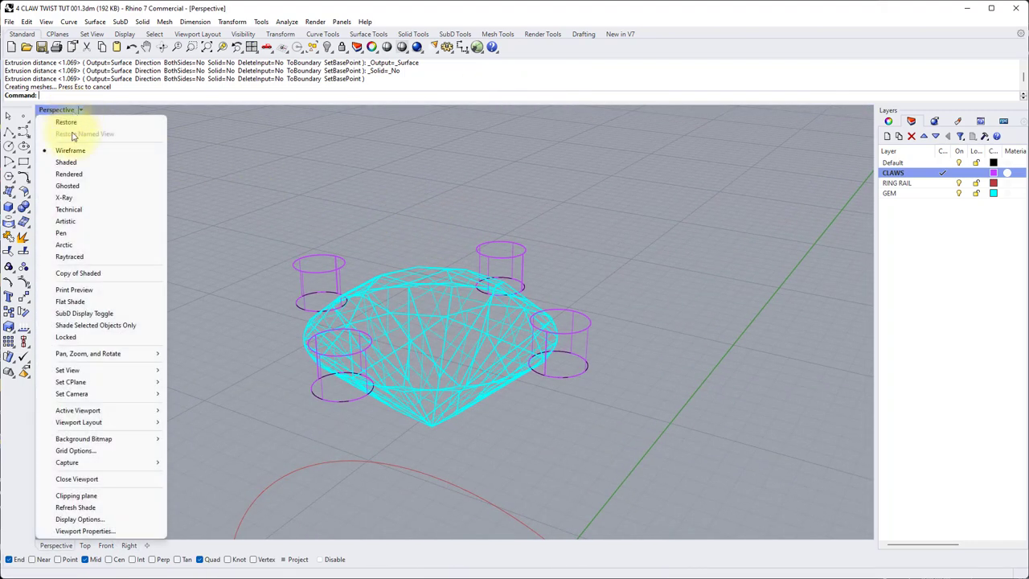
left_click(60, 164)
mouse_move(425, 246)
right_mouse_down()
mouse_move(442, 259)
mouse_move(487, 260)
mouse_move(492, 276)
mouse_move(471, 238)
mouse_move(482, 238)
mouse_move(421, 334)
mouse_move(472, 290)
mouse_move(443, 306)
mouse_move(429, 261)
right_mouse_up()
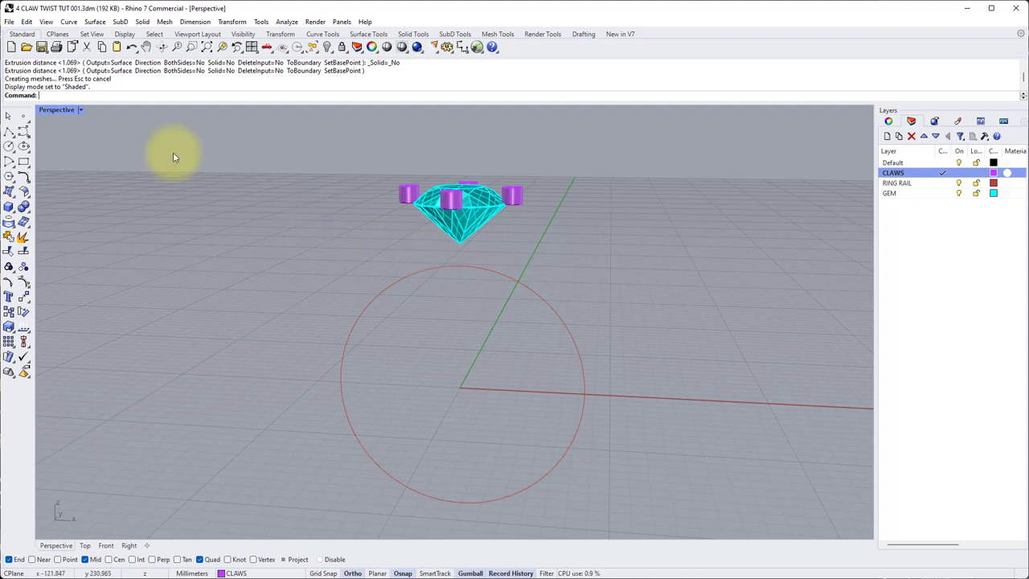
Step: On the Default layer, draw a 2.1 mm diameter two-point circle in the Right view, running straight down from the ring rail's lowest point
double_click(63, 111)
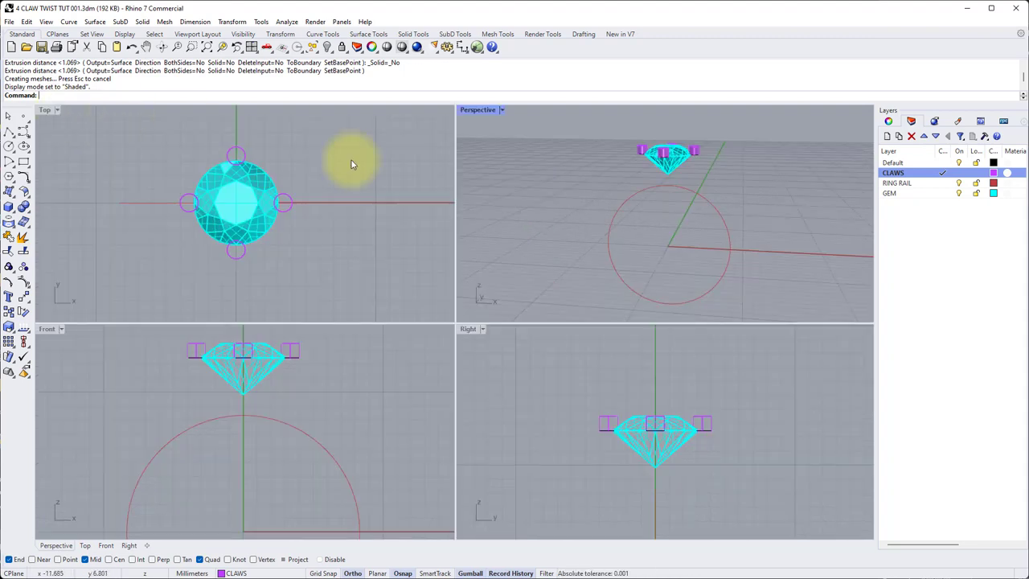
double_click(467, 326)
right_click_drag(549, 372, 539, 329)
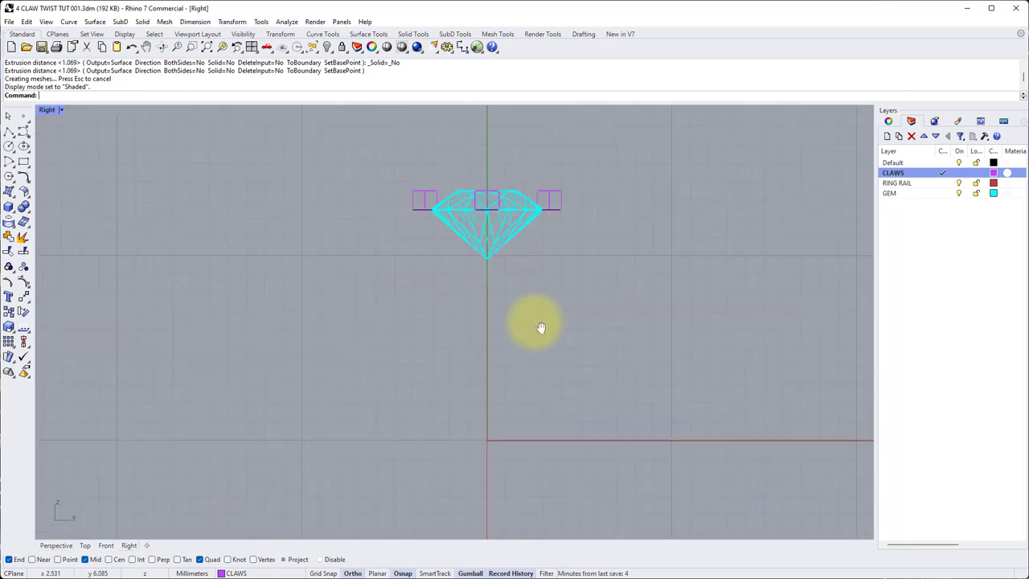
scroll(538, 271, "down", 3)
scroll(528, 285, "up", 1)
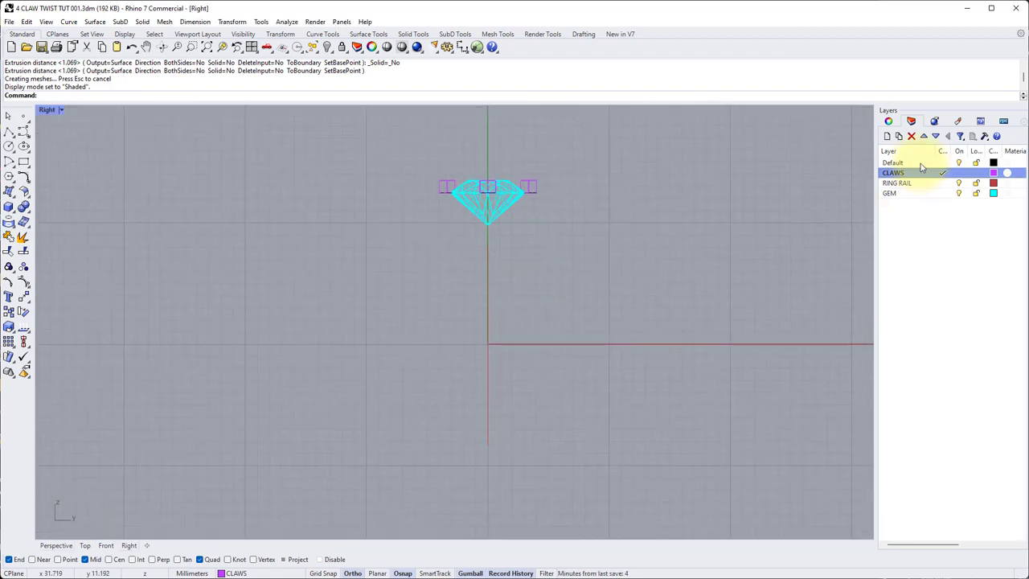
left_click(944, 164)
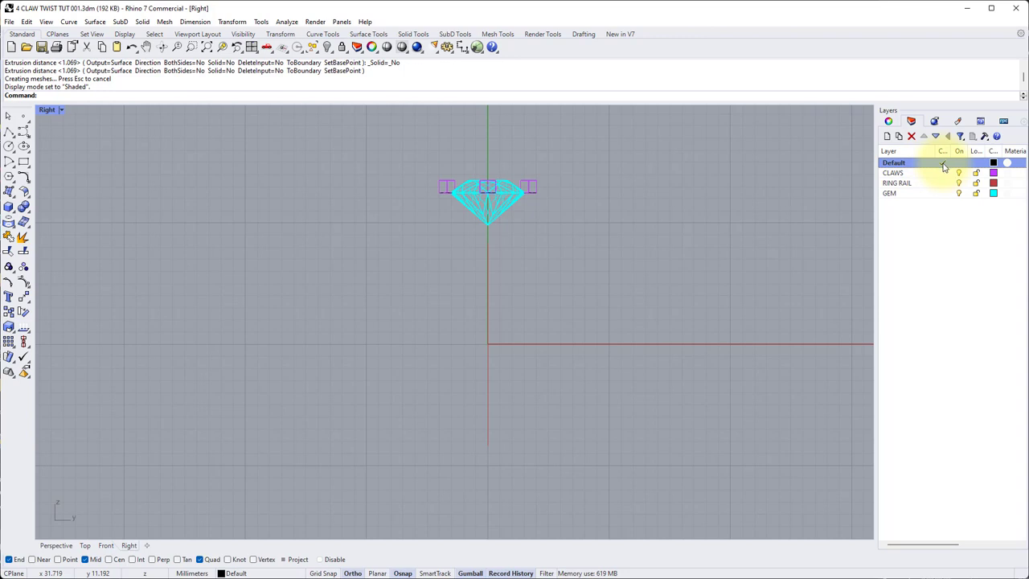
key("Right")
key("Right")
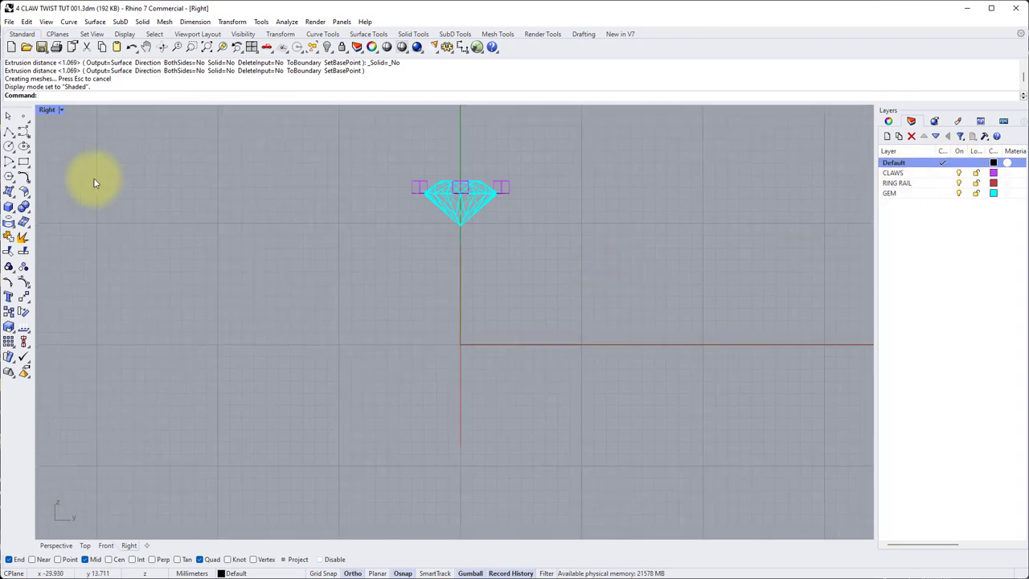
left_click(11, 148)
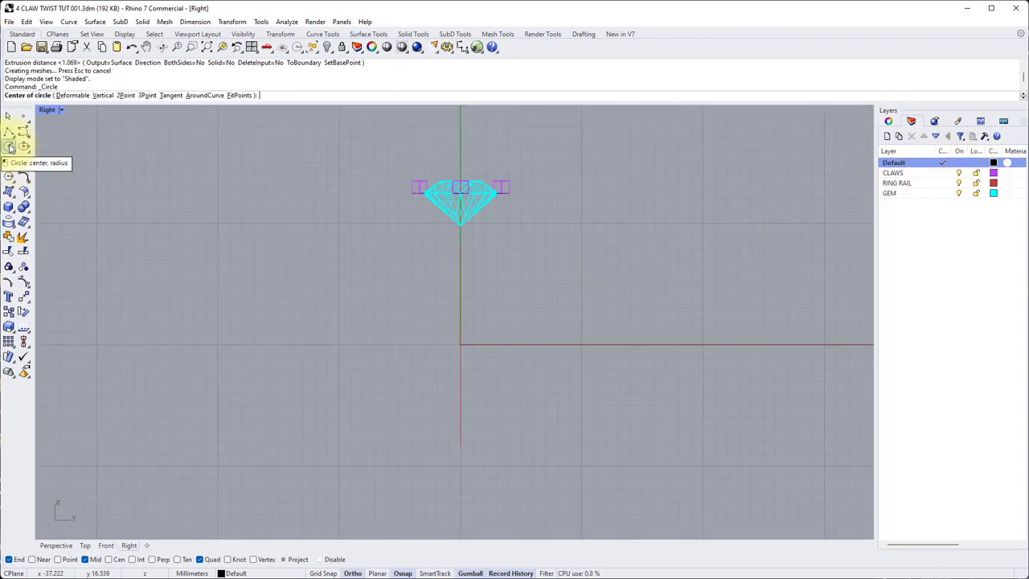
left_click(127, 97)
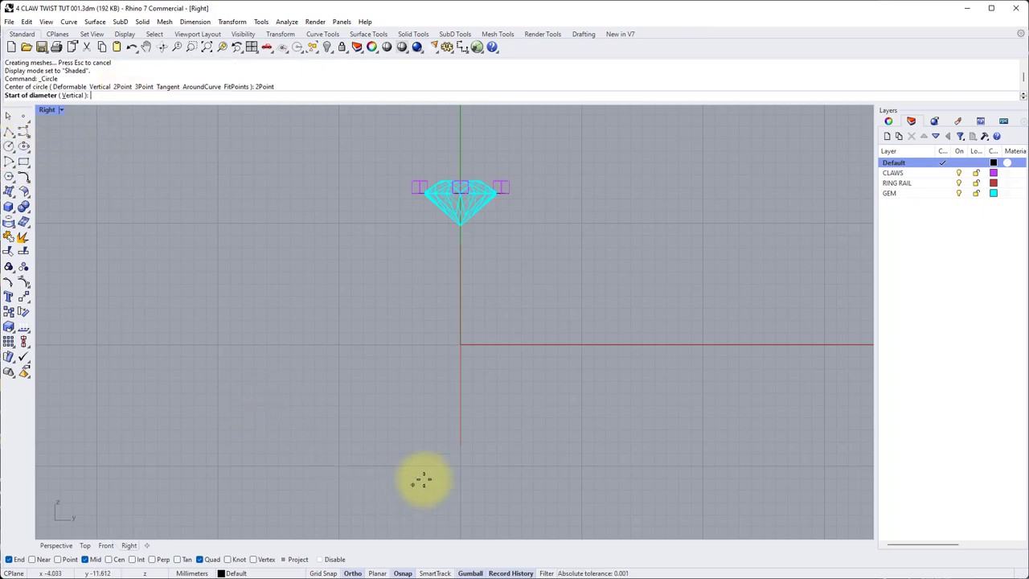
left_click(458, 446)
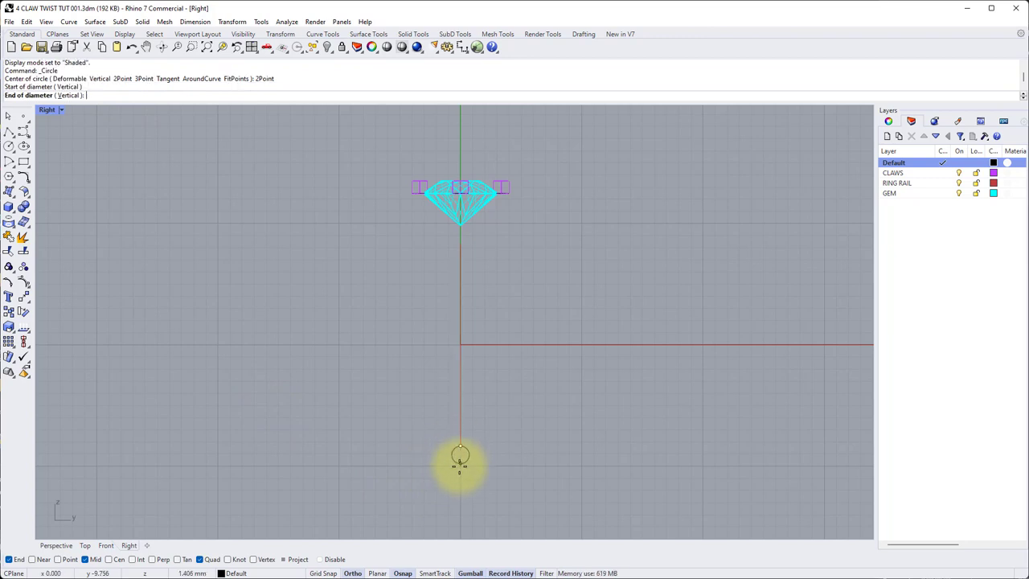
type("2.1")
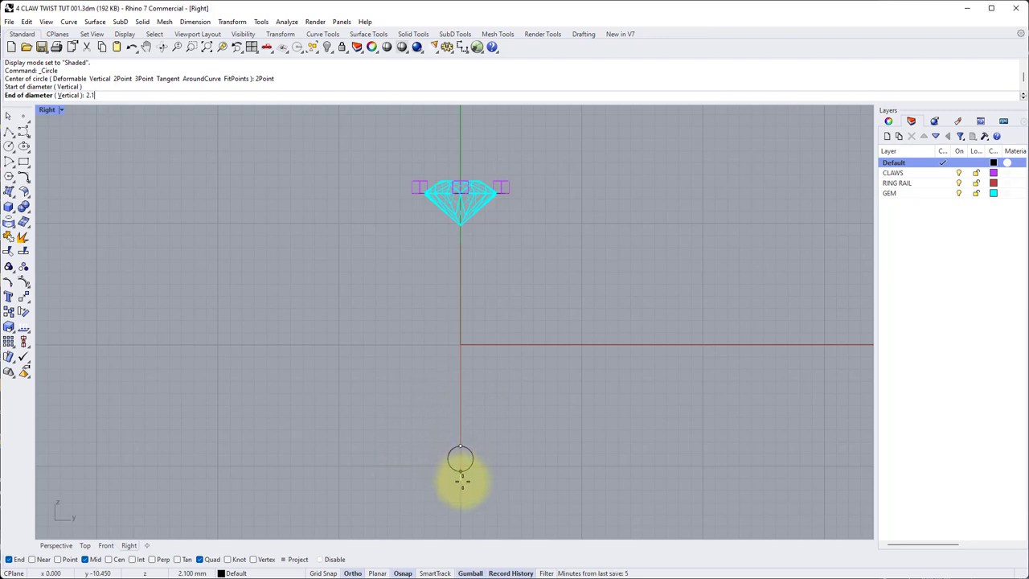
key("Return")
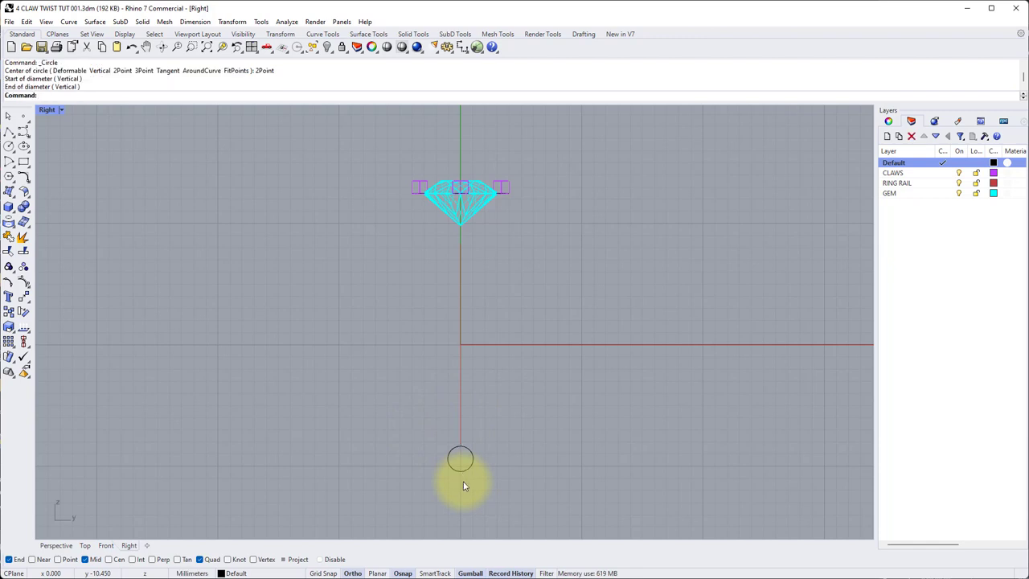
Step: Create a layer named SHANK with a dark green colour and make it the current layer
double_click(55, 113)
double_click(470, 113)
right_click_drag(436, 179, 501, 264)
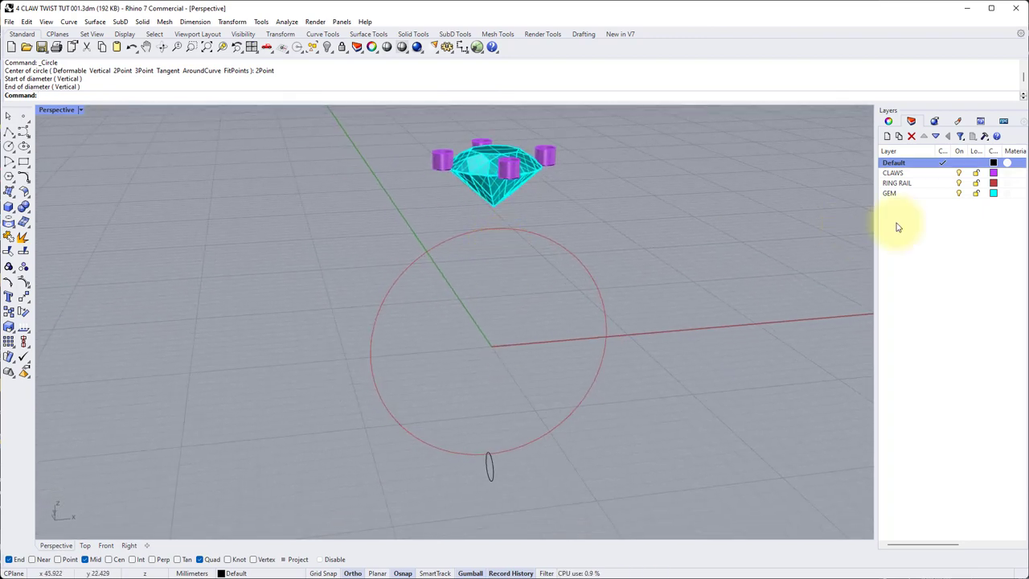
left_click(887, 136)
type("S")
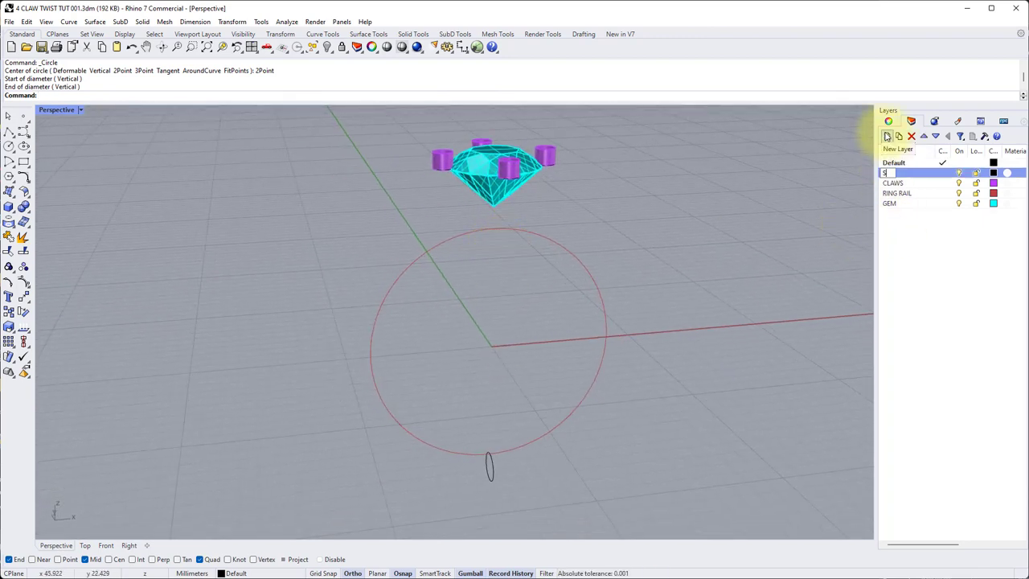
type("HANK")
key("Return")
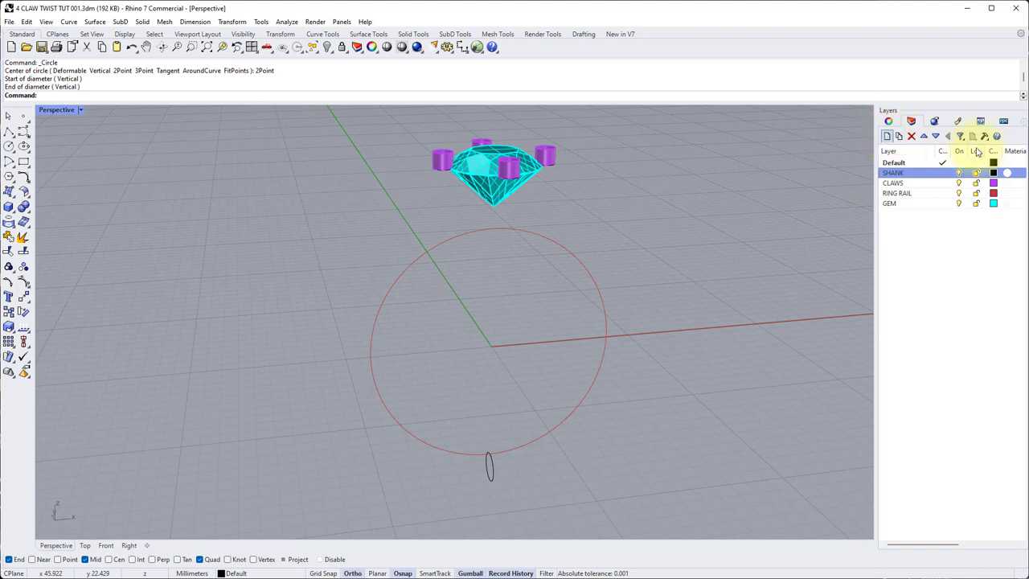
left_click(994, 172)
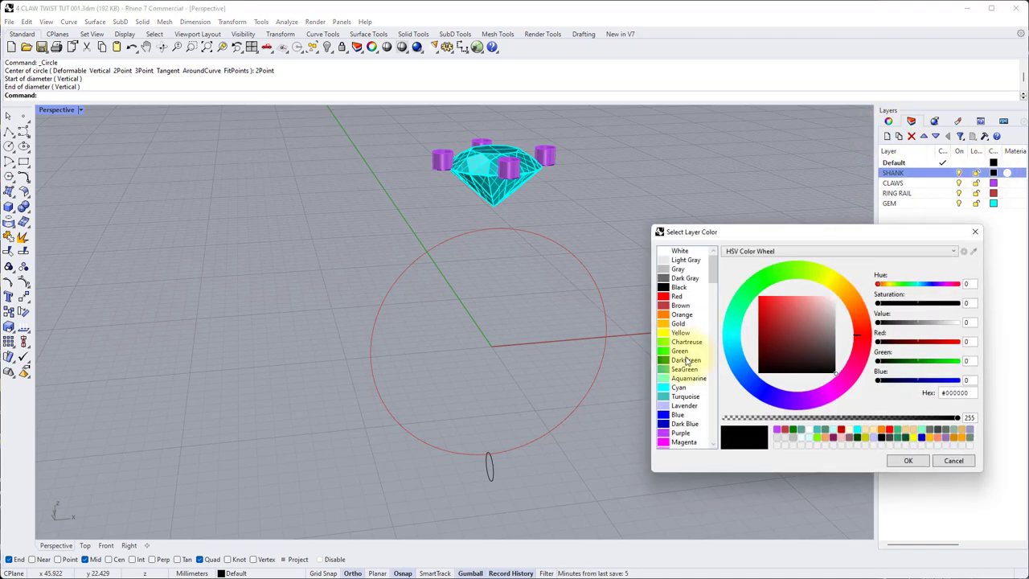
left_click(685, 359)
left_click(907, 461)
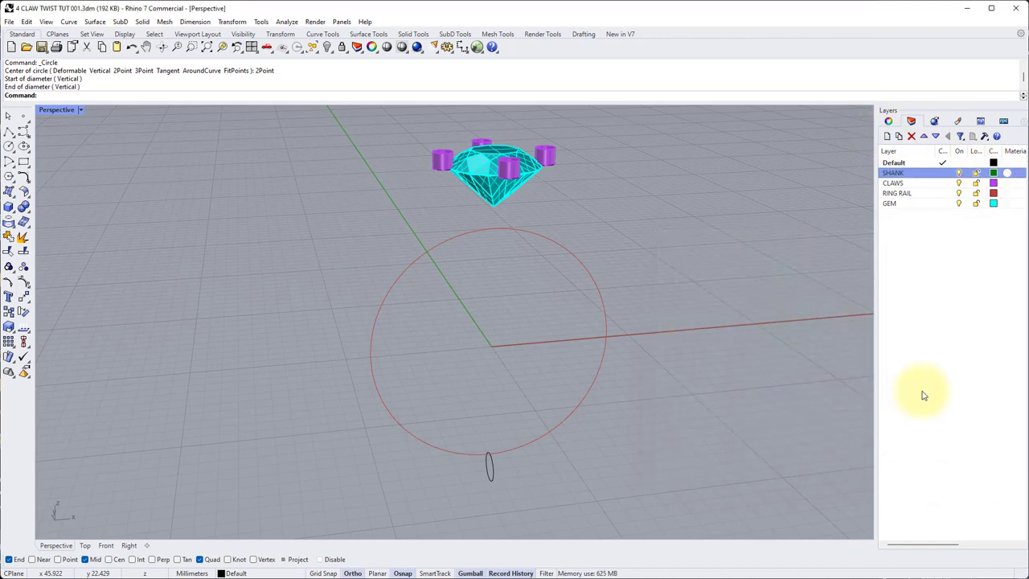
left_click(943, 172)
Step: Sweep the 2.1 mm circle along the ring rail with Sweep1, placing the profile's seam where the circle touches the rail
right_click_drag(604, 358, 553, 376)
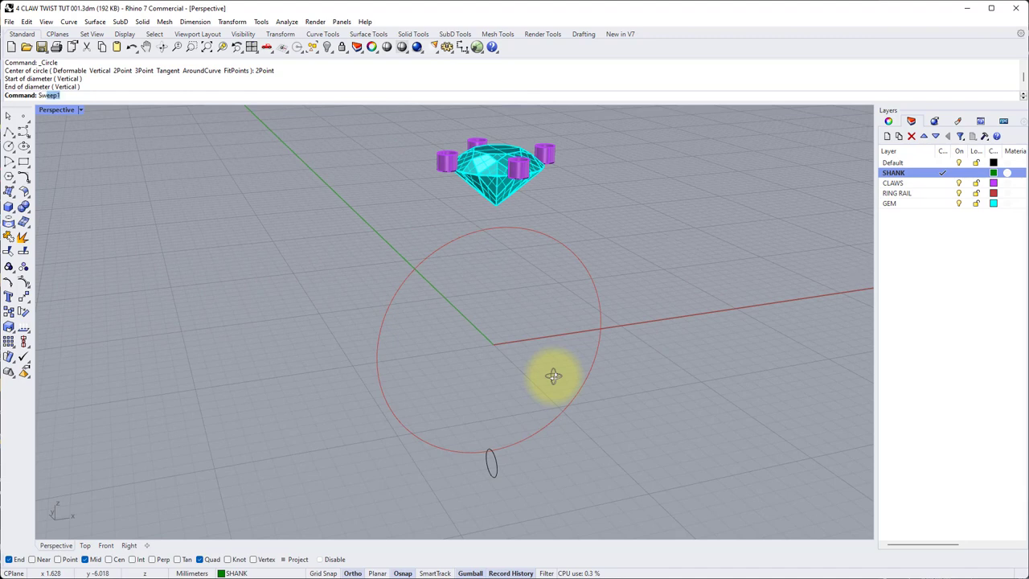
type("sweep1")
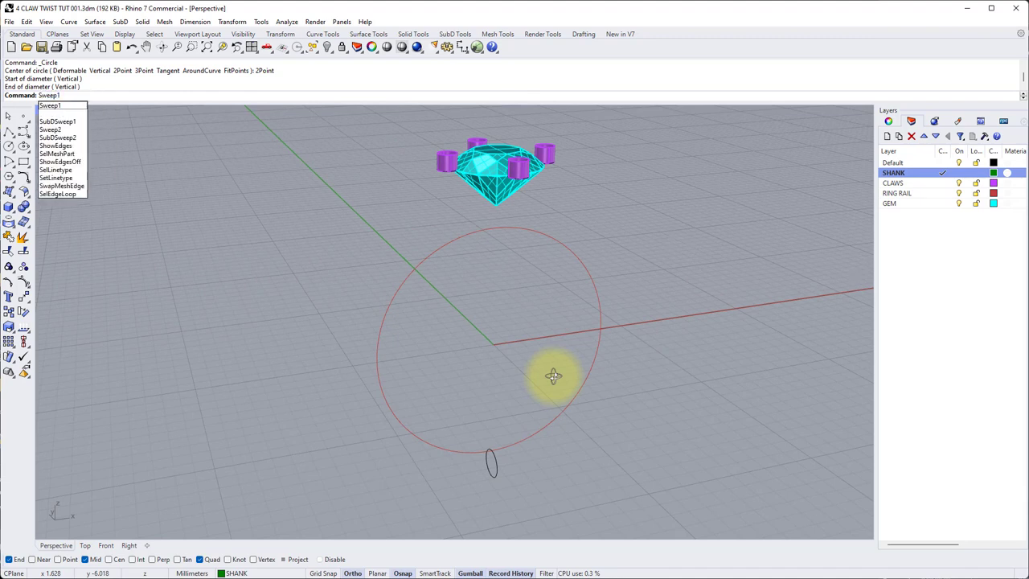
key("Return")
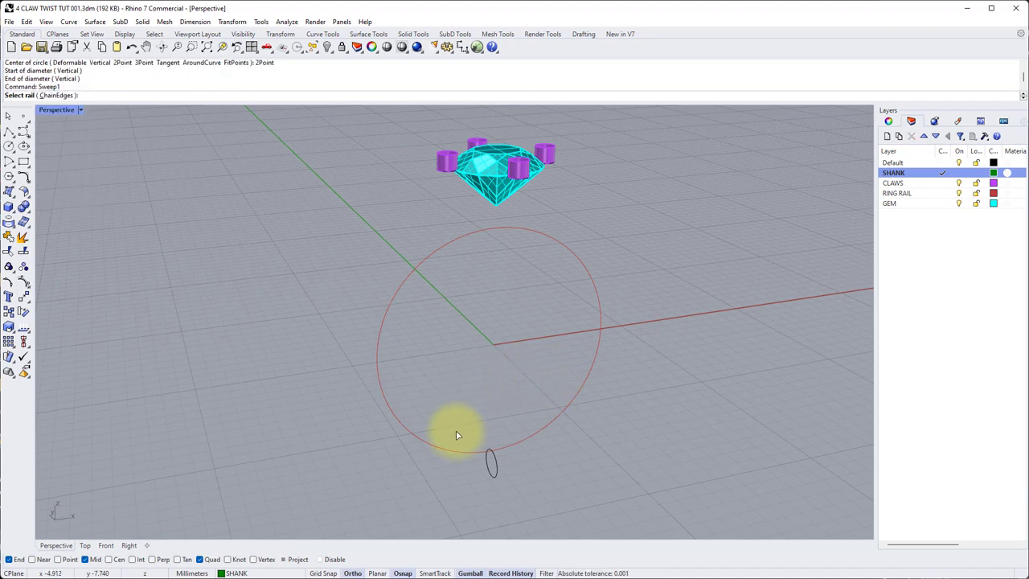
left_click(464, 455)
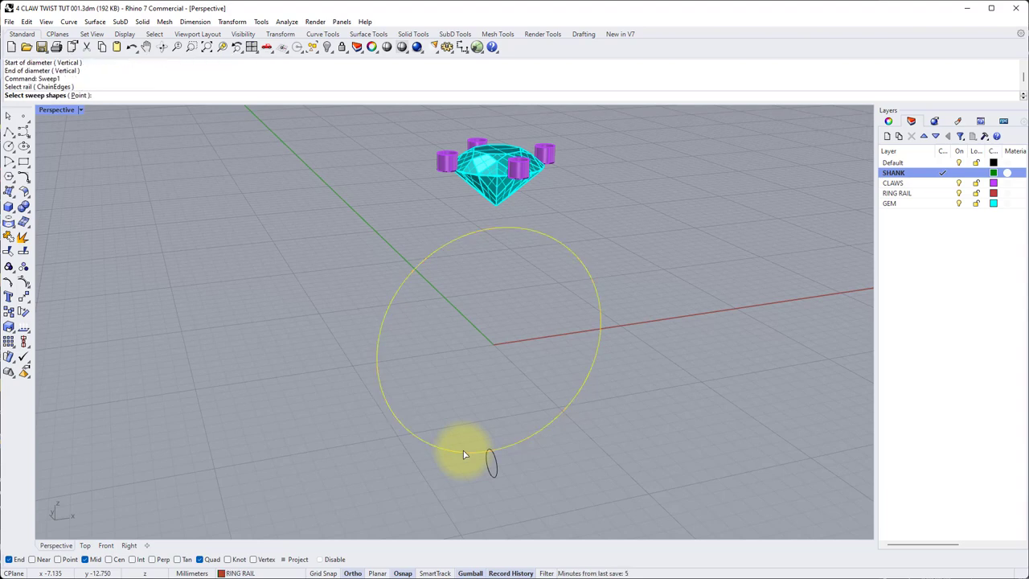
left_click(498, 465)
mouse_move(498, 465)
right_mouse_down()
mouse_move(520, 453)
mouse_move(516, 441)
mouse_move(546, 441)
mouse_move(492, 478)
mouse_move(499, 462)
right_mouse_up()
key("Return")
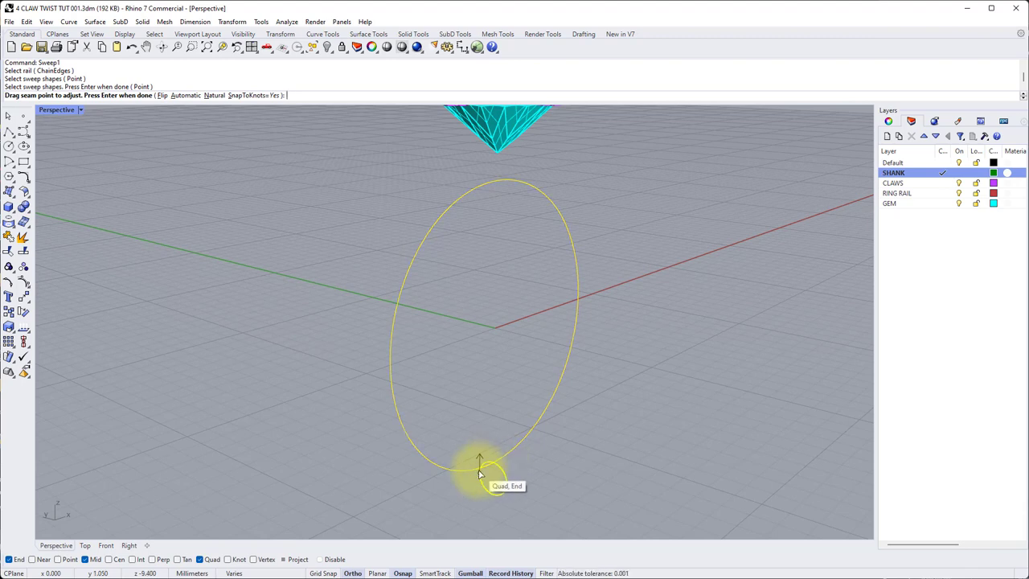
left_click(479, 476)
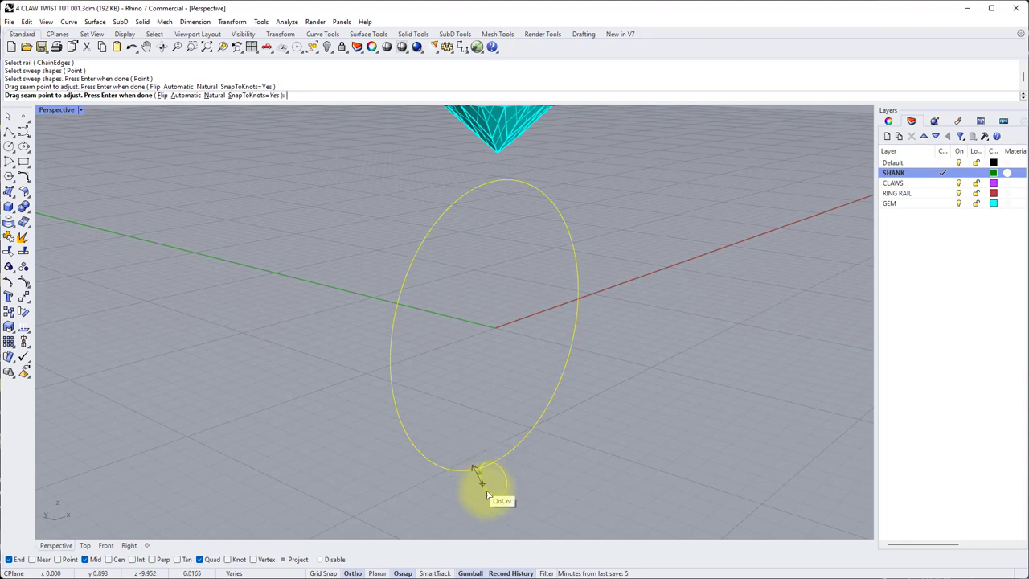
left_click_drag(479, 478, 495, 466)
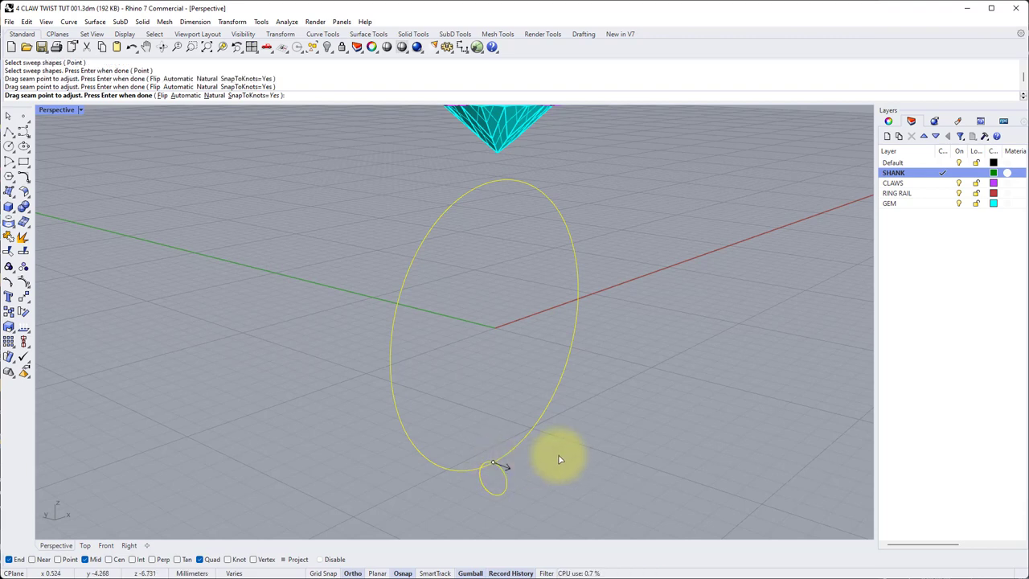
key("Return")
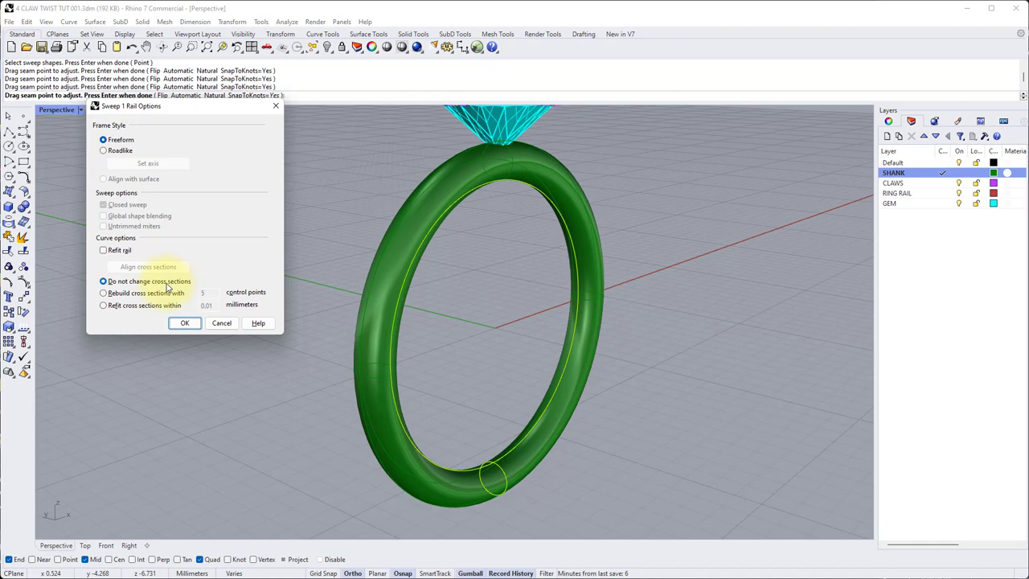
left_click(187, 324)
right_click_drag(266, 328, 501, 258)
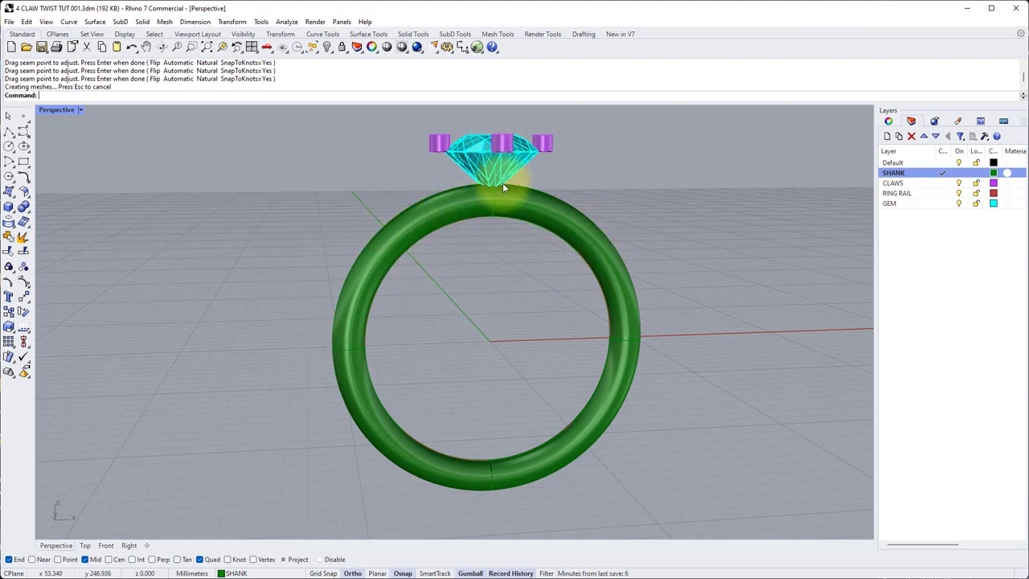
Step: On the Default layer, draw a vertical line about 17 mm long in the Front view from the origin up past the gem
double_click(55, 109)
scroll(241, 361, "down", 3)
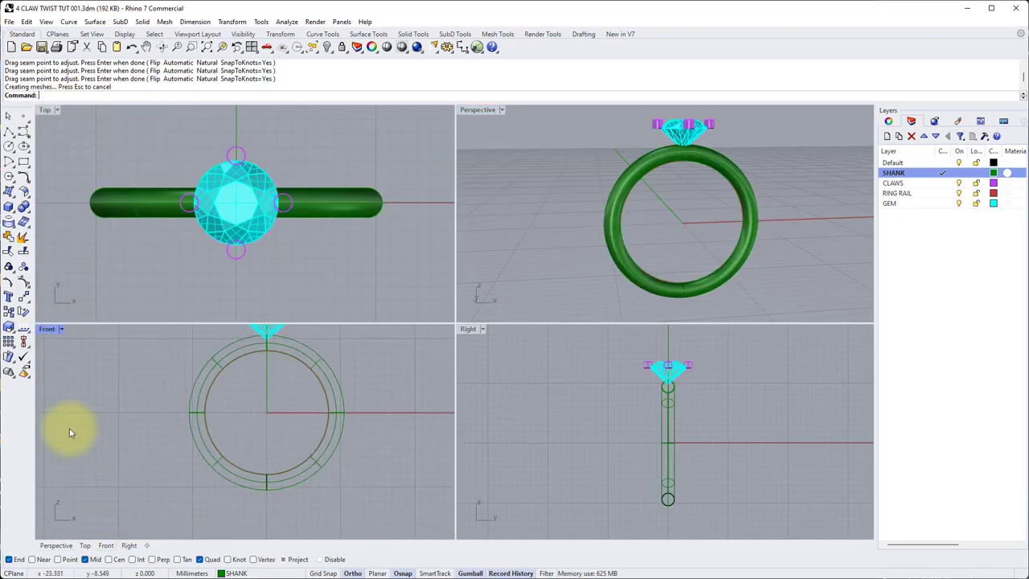
double_click(48, 329)
scroll(414, 368, "down", 4)
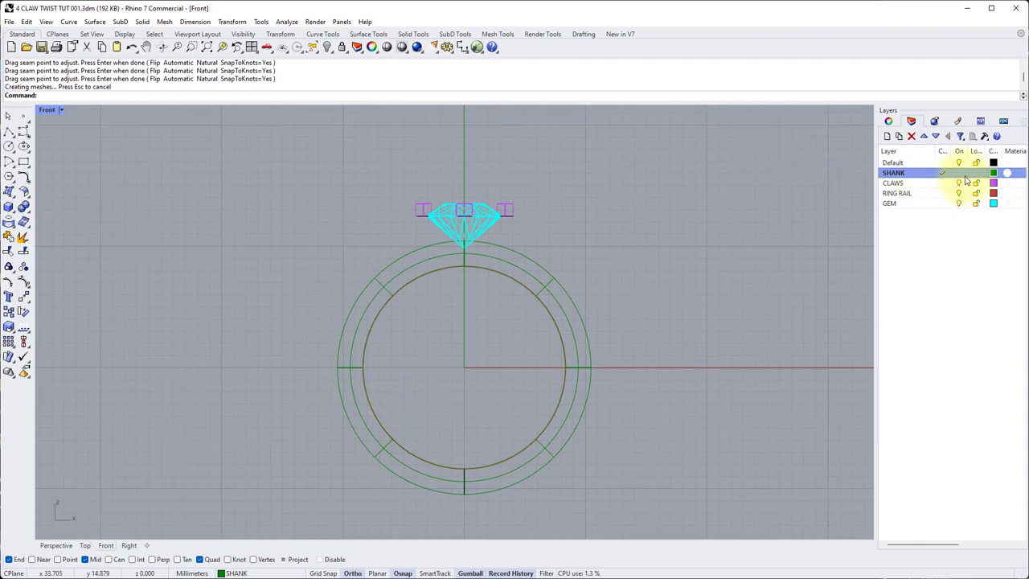
left_click(944, 163)
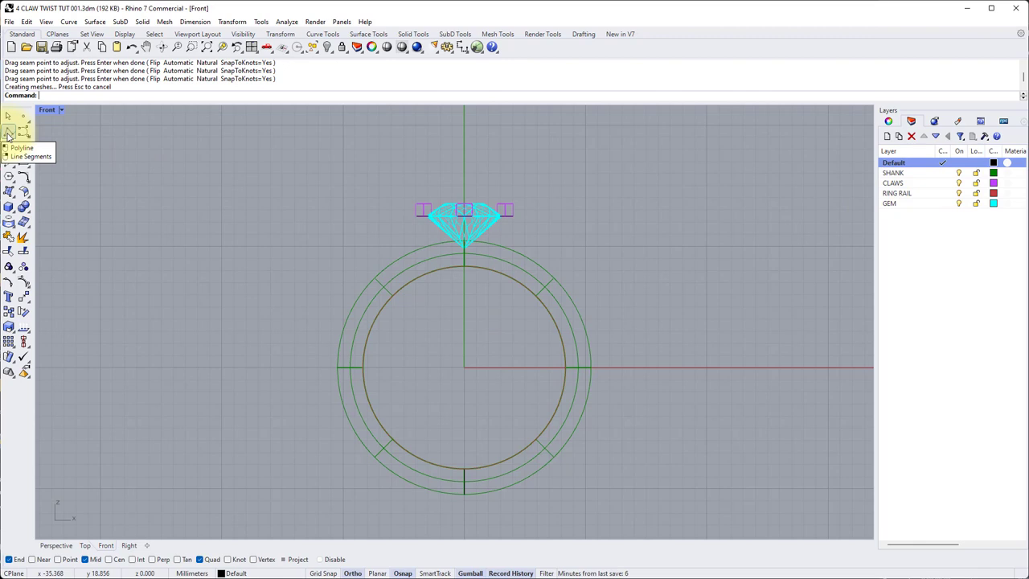
left_click(8, 133)
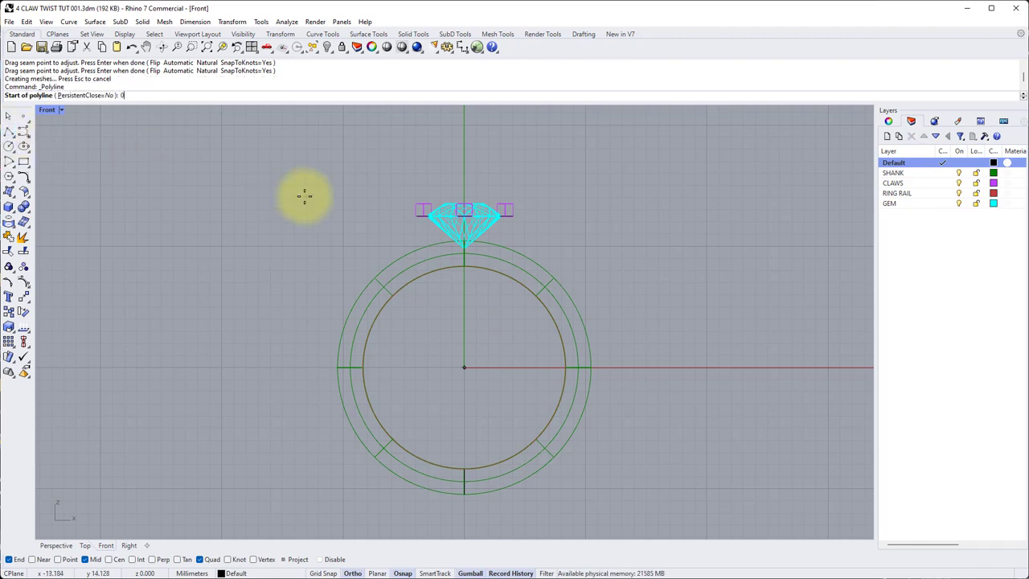
type("0")
key("Return")
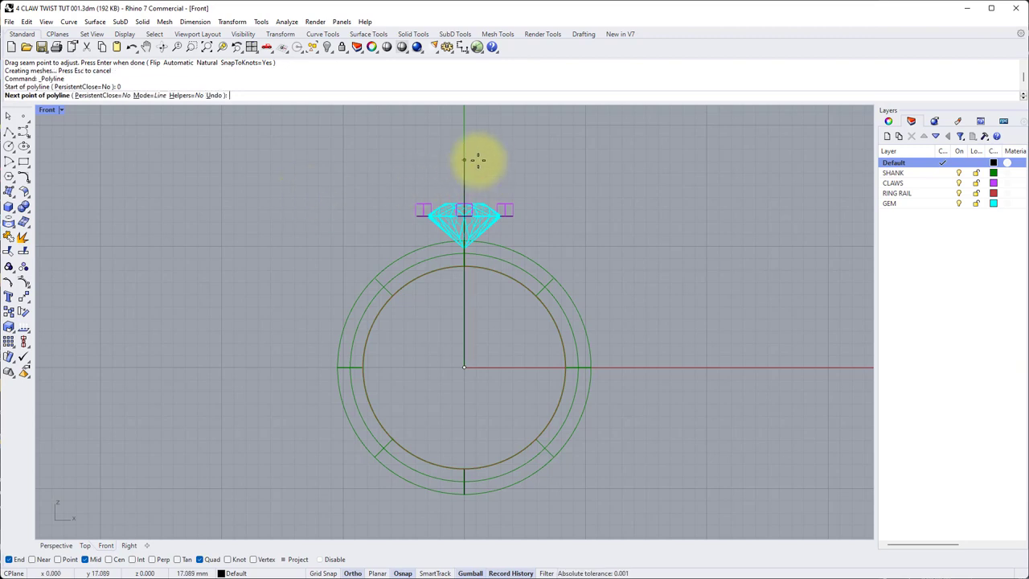
left_click(477, 160)
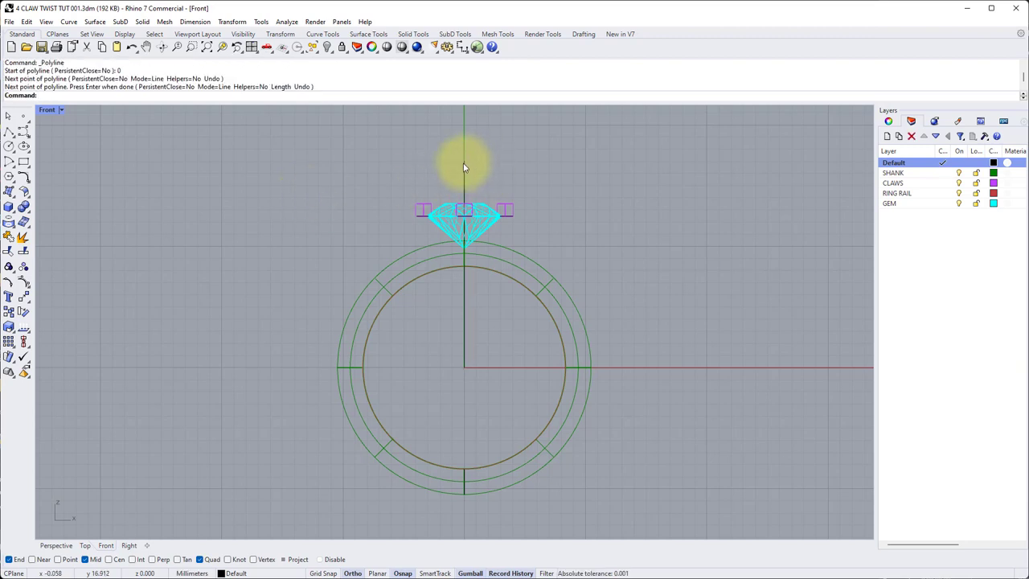
key("Return")
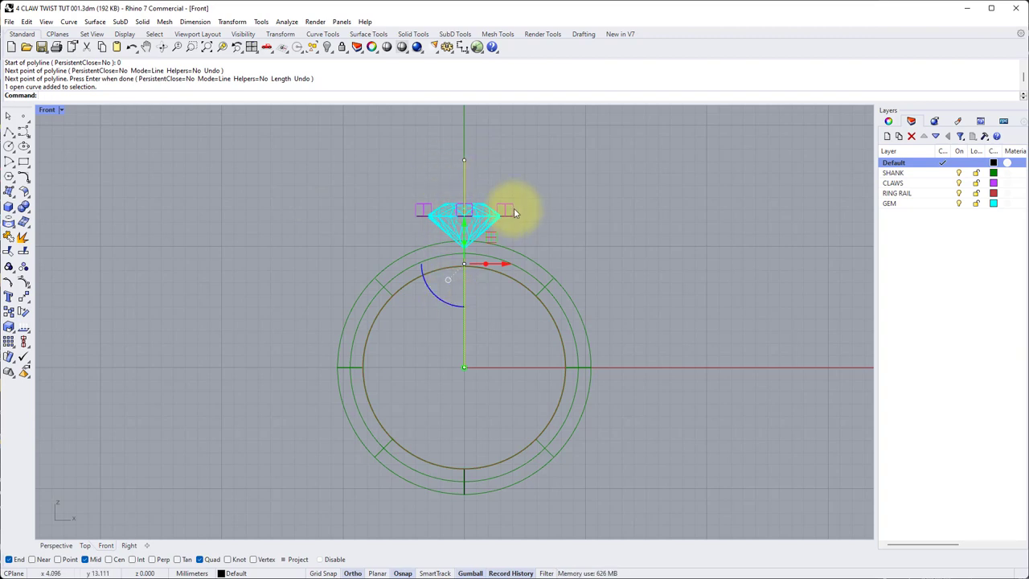
Step: Rotate the vertical line 45 degrees about the origin in the Front view
type("Rotate")
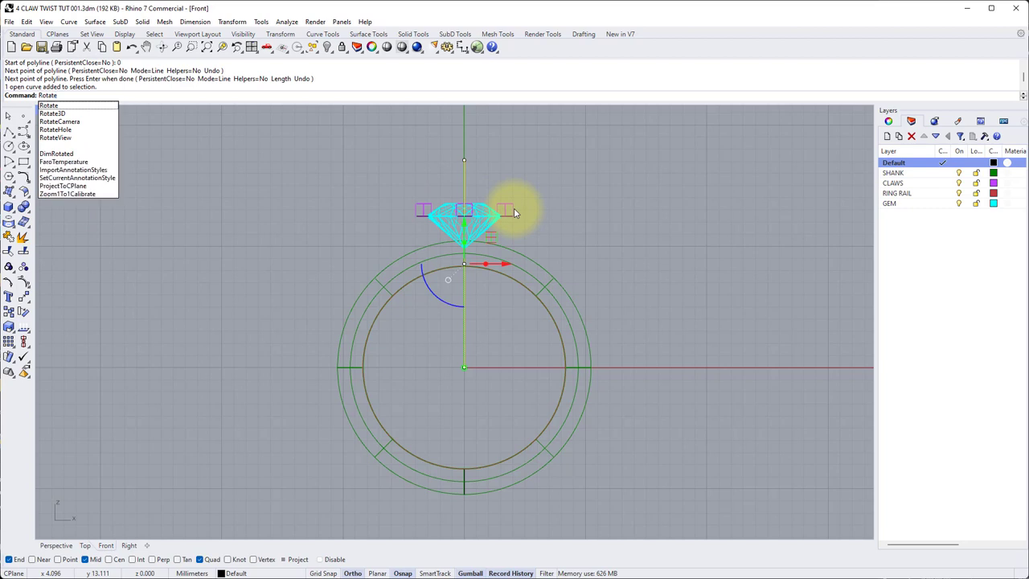
key("Return")
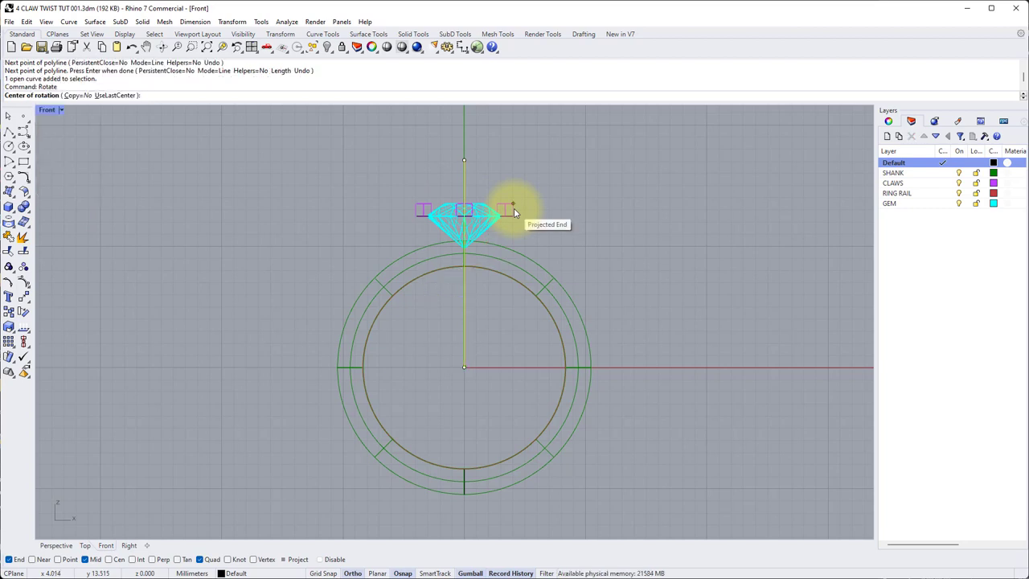
type("0")
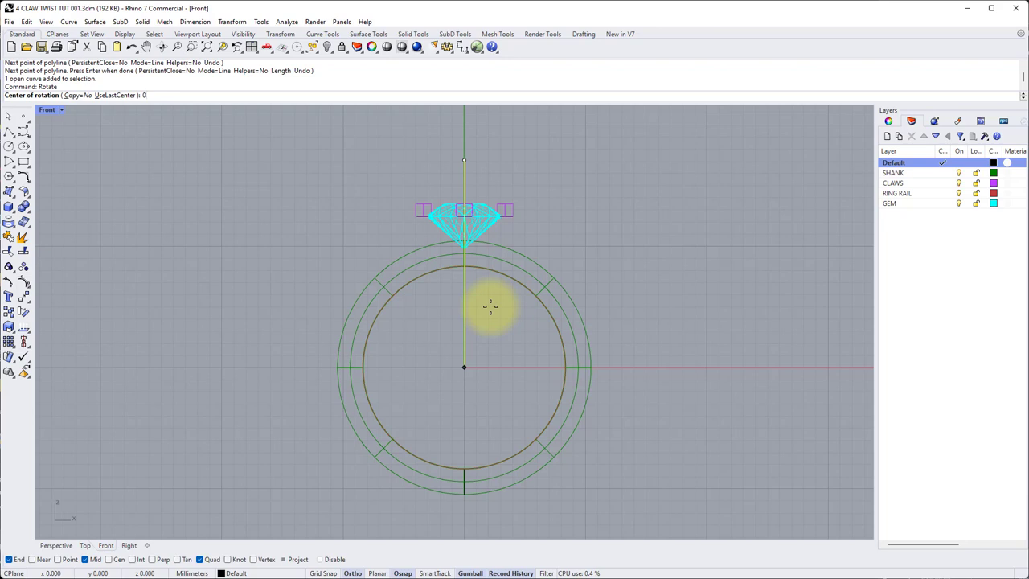
key("Return")
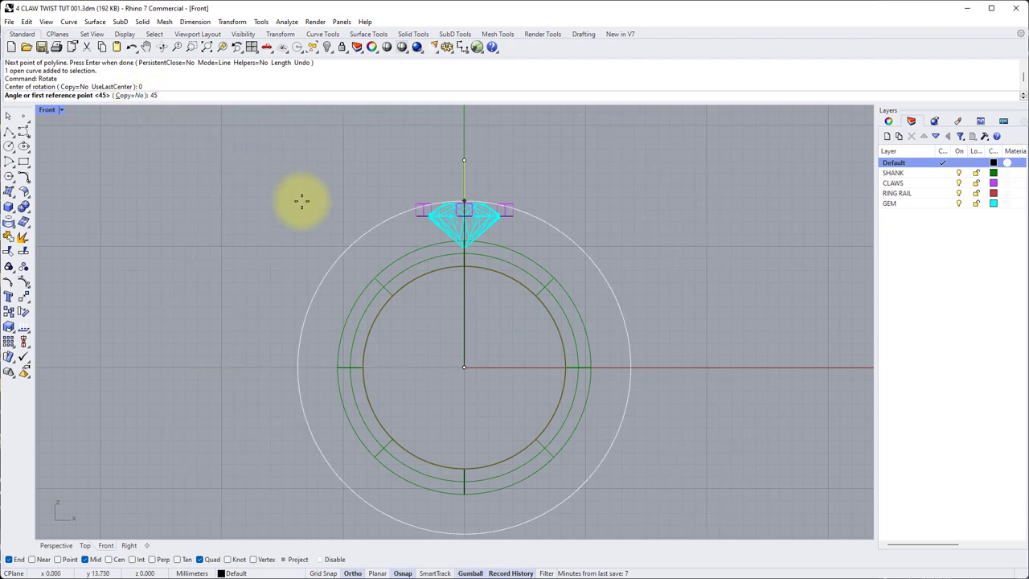
key("Return")
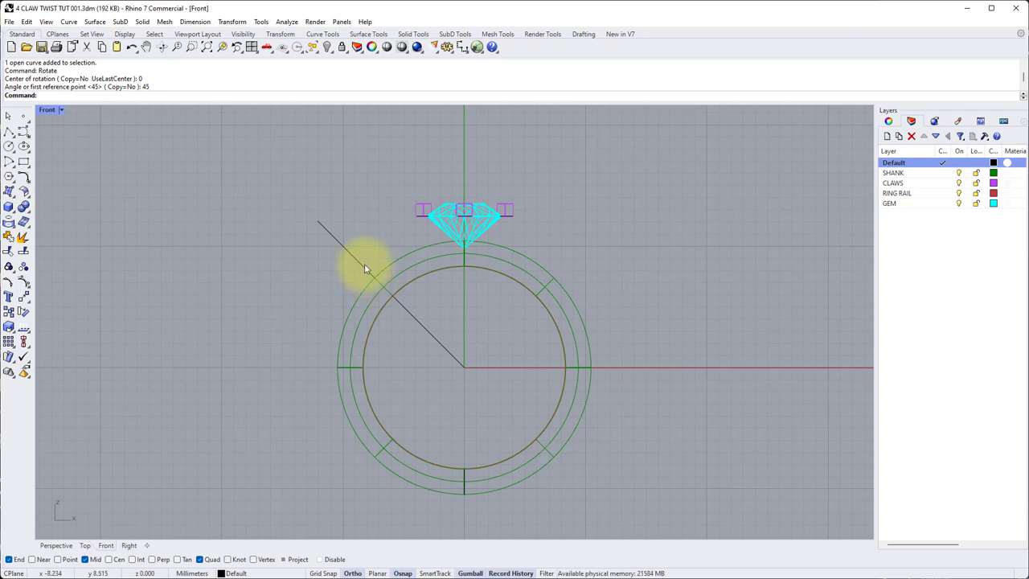
Step: Mirror the angled line across the Y axis, keeping the original
left_click(361, 266)
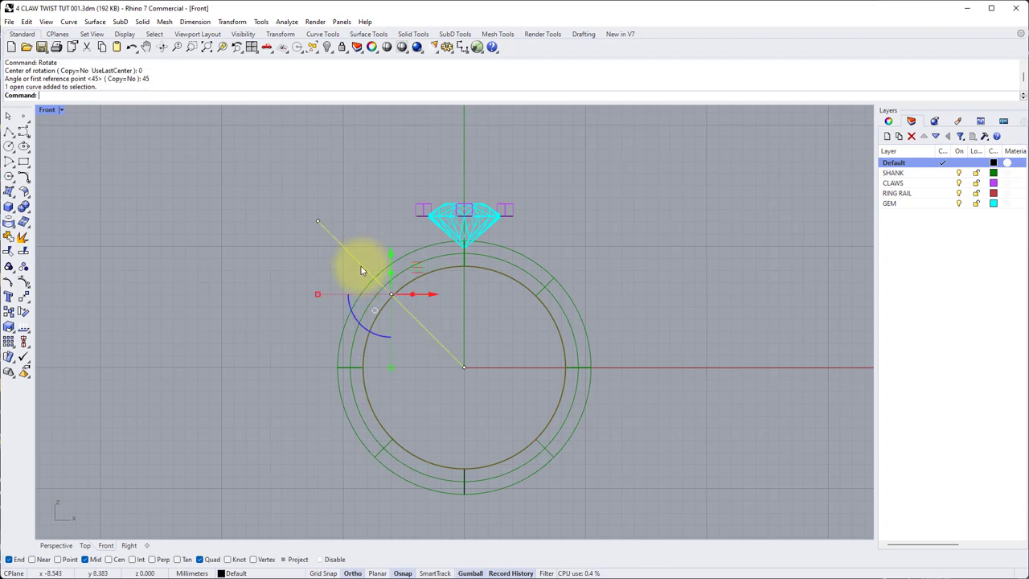
type("Mirror")
key("Return")
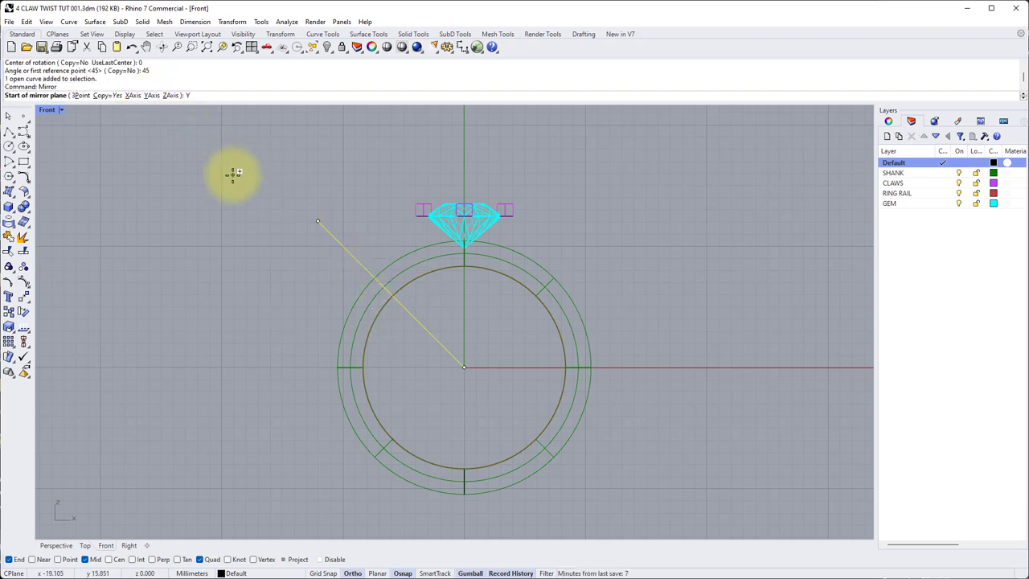
type("Y")
key("Return")
key("Escape")
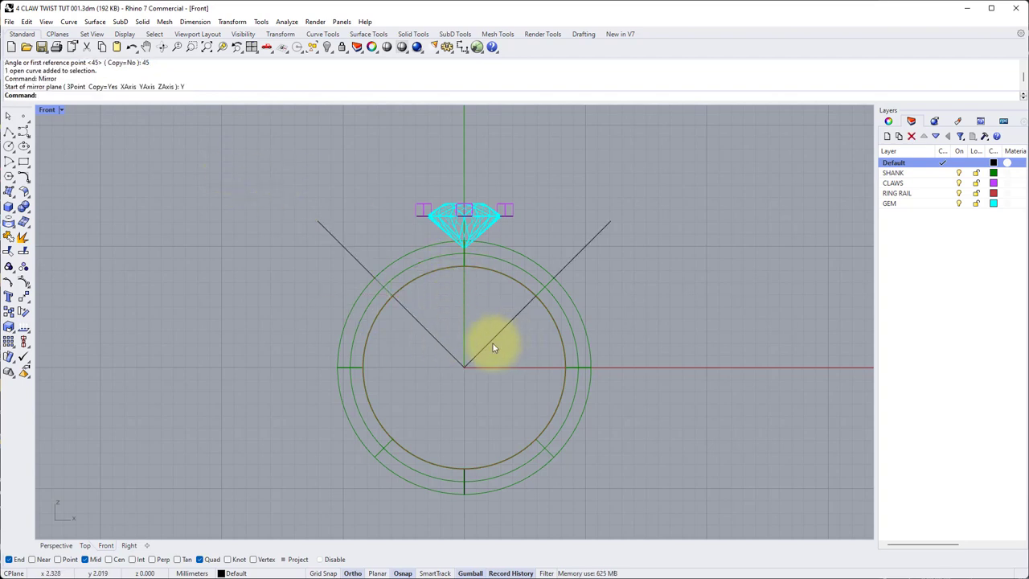
Step: Trim away the upper section of the shank beneath the gem, using the two angled lines as cutting objects
left_click(436, 341)
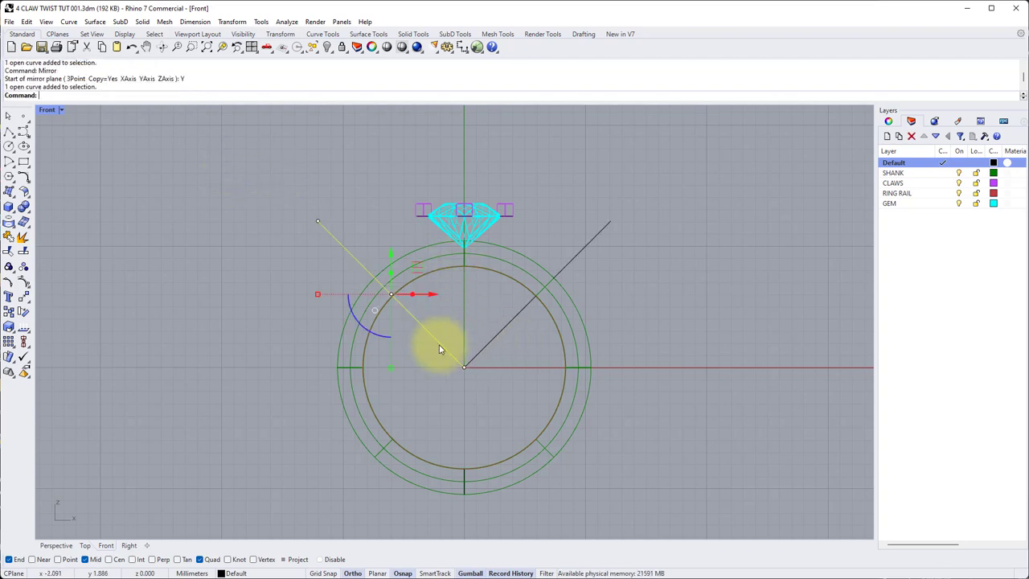
left_click(481, 357, "shift")
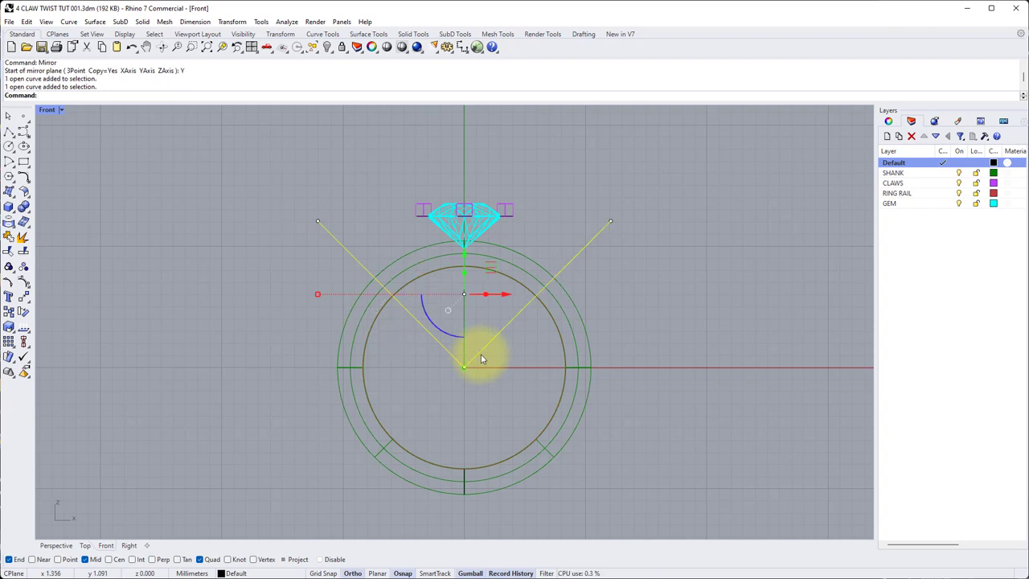
left_click(9, 254)
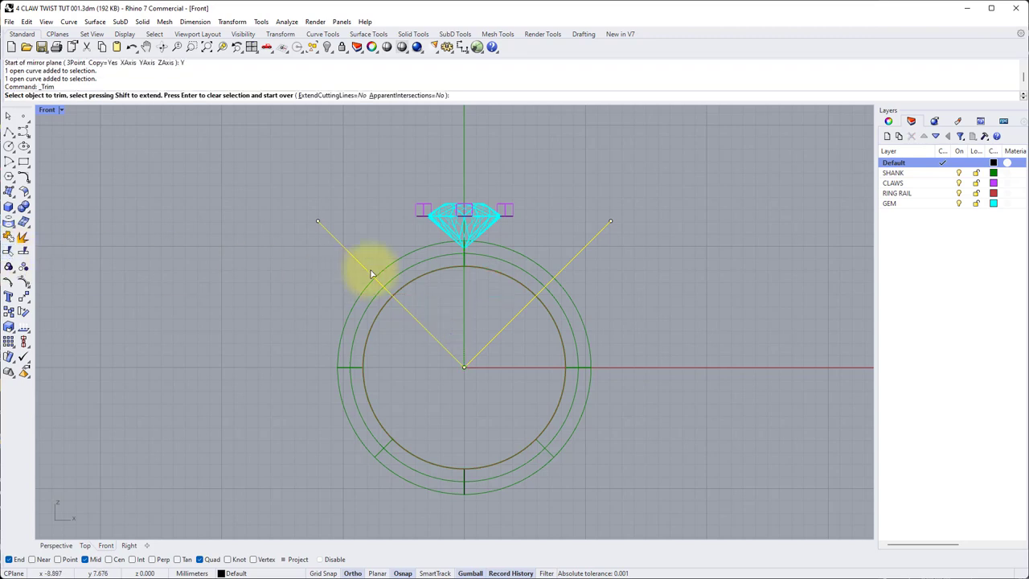
left_click(443, 256)
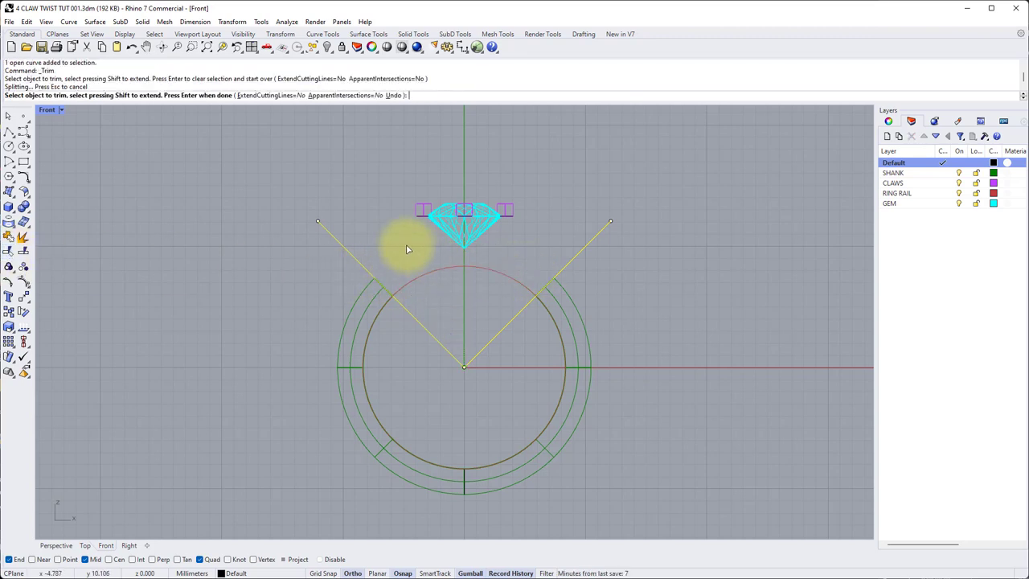
key("Return")
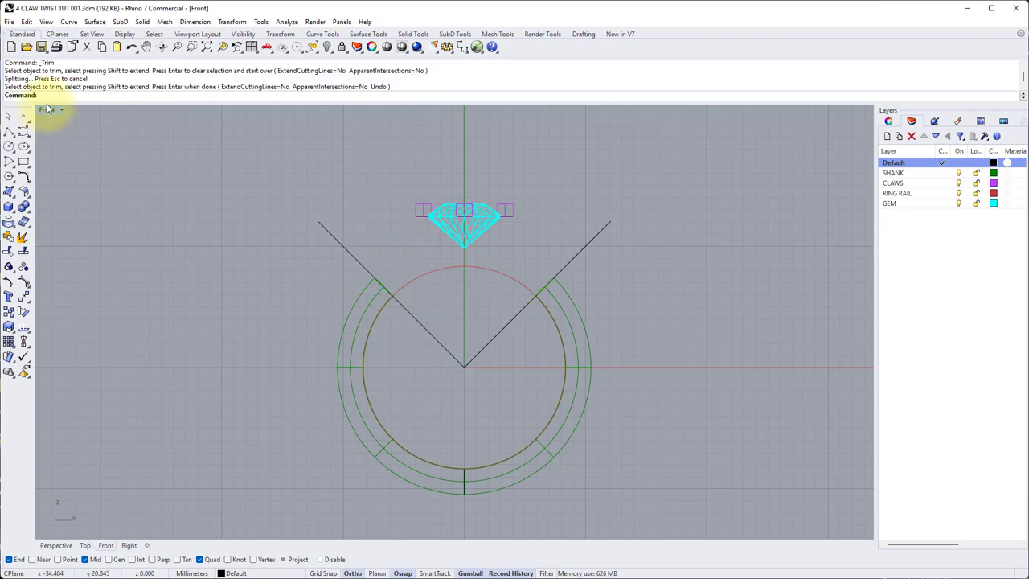
Step: In the Perspective view, delete both angled cutting lines
double_click(49, 109)
double_click(474, 111)
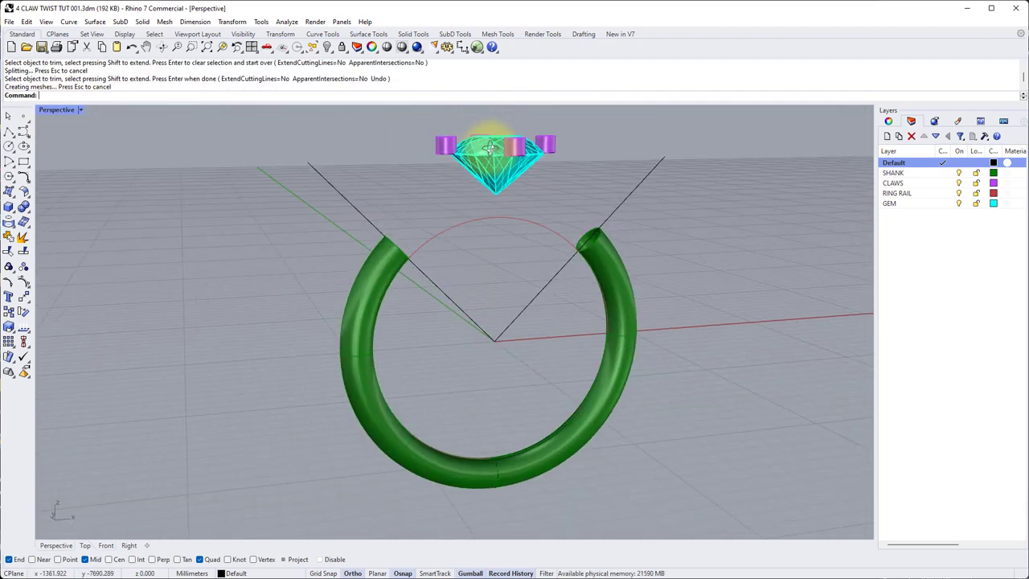
left_click(384, 261)
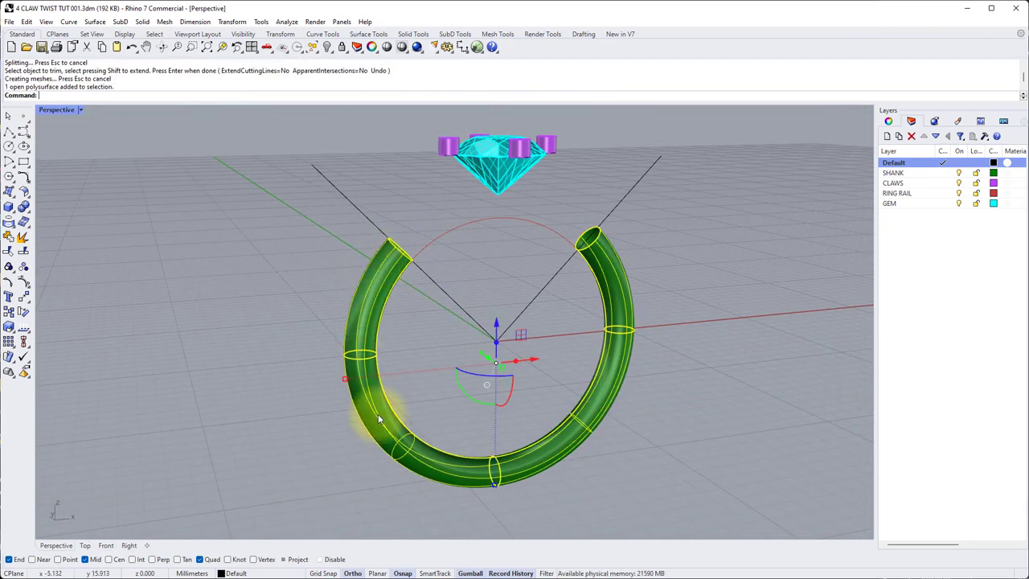
left_click(486, 271)
right_click_drag(487, 272, 479, 273)
left_click(523, 306)
key("Delete")
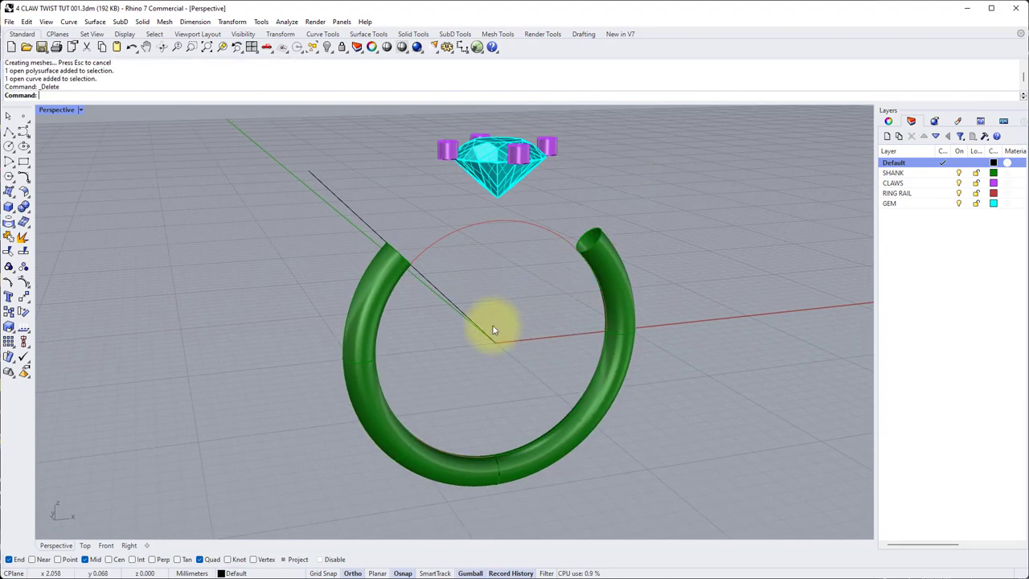
left_click(483, 332)
key("Delete")
mouse_move(483, 332)
right_mouse_down()
mouse_move(491, 340)
mouse_move(475, 349)
right_mouse_up()
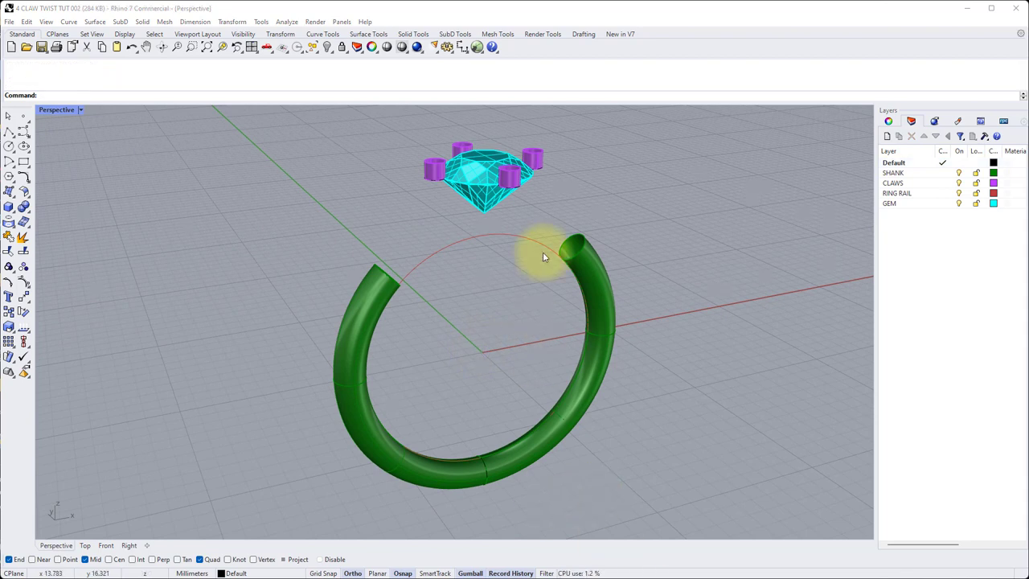
Step: Extract a vertical V-direction isocurve from the claw on the gem's negative-Y side, on its face toward positive X
right_click_drag(542, 251, 560, 289)
scroll(562, 291, "up", 5)
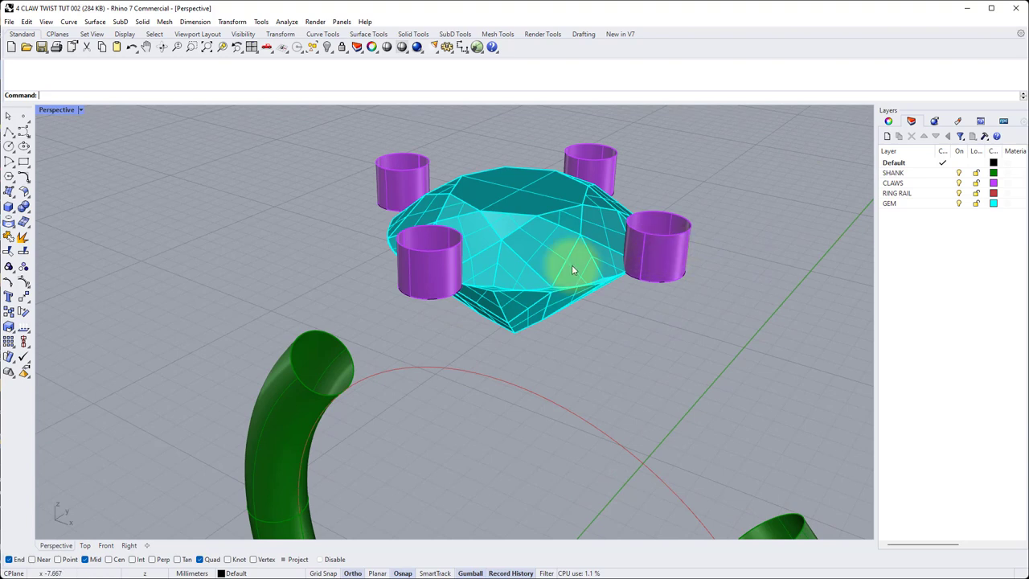
left_click(454, 273)
left_click(656, 253)
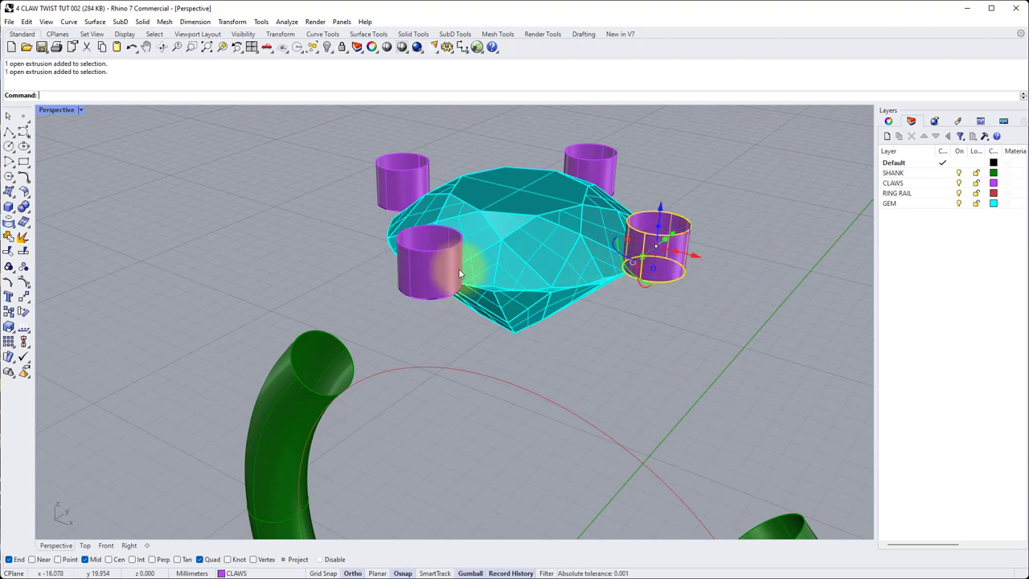
left_click(420, 416)
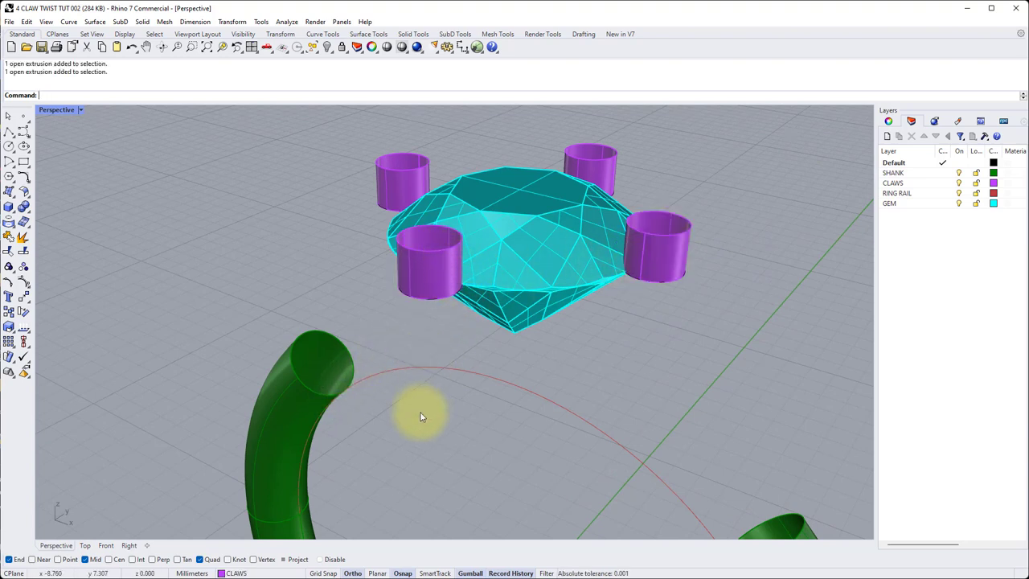
key("Up")
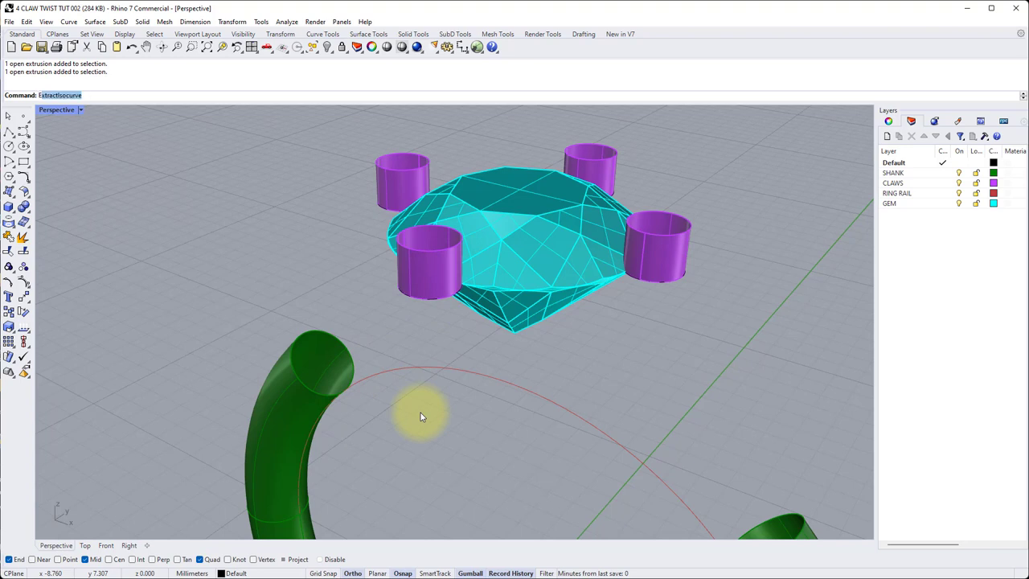
key("Return")
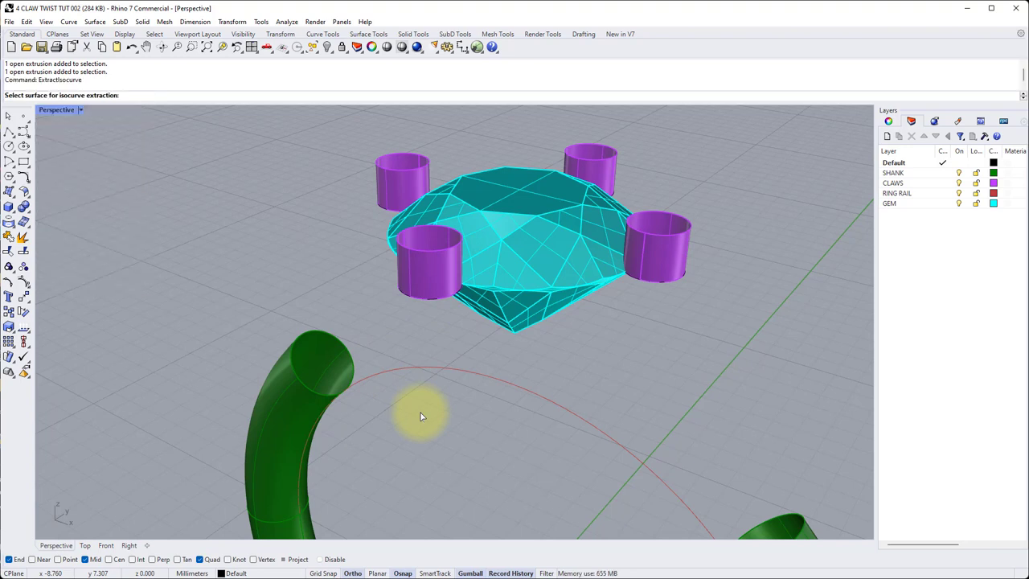
right_click_drag(420, 412, 408, 415)
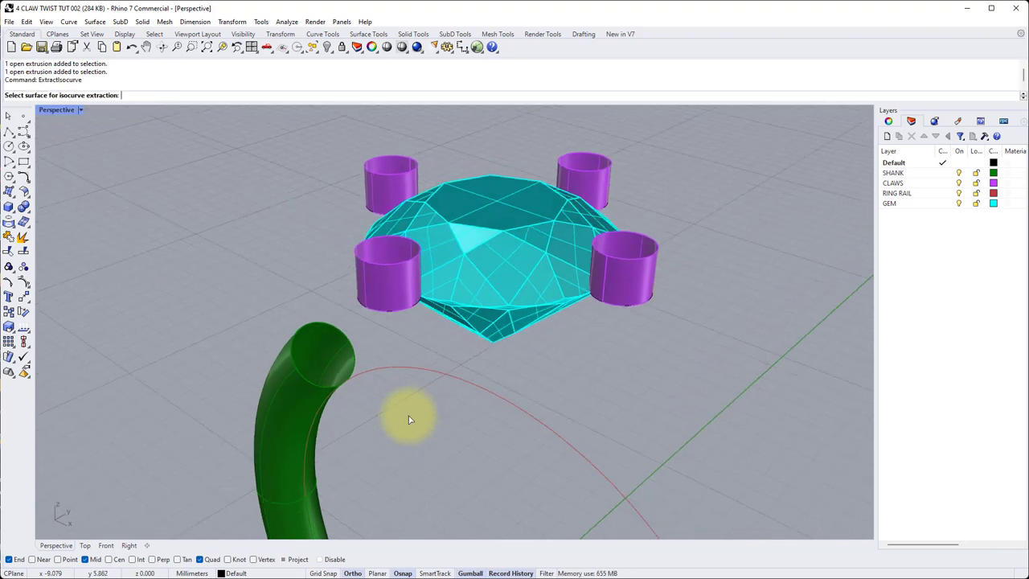
left_click(392, 294)
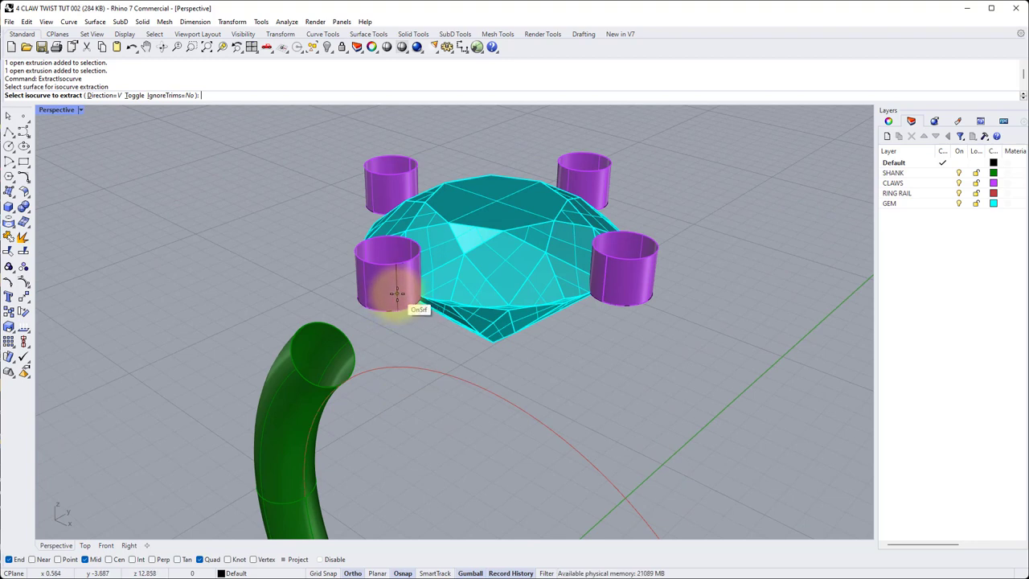
left_click(134, 95)
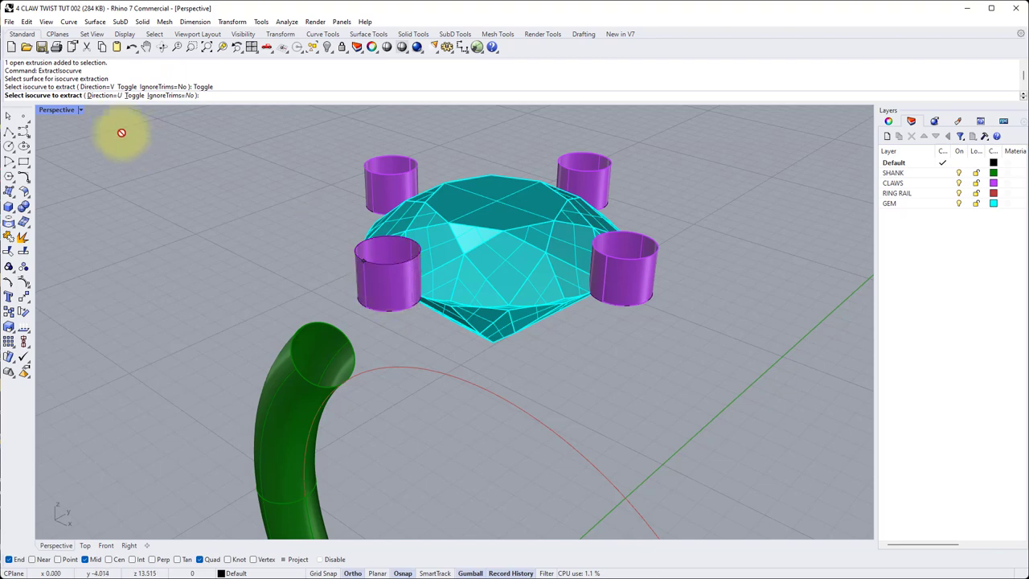
left_click(134, 95)
right_click_drag(342, 315, 474, 418)
left_click(412, 371)
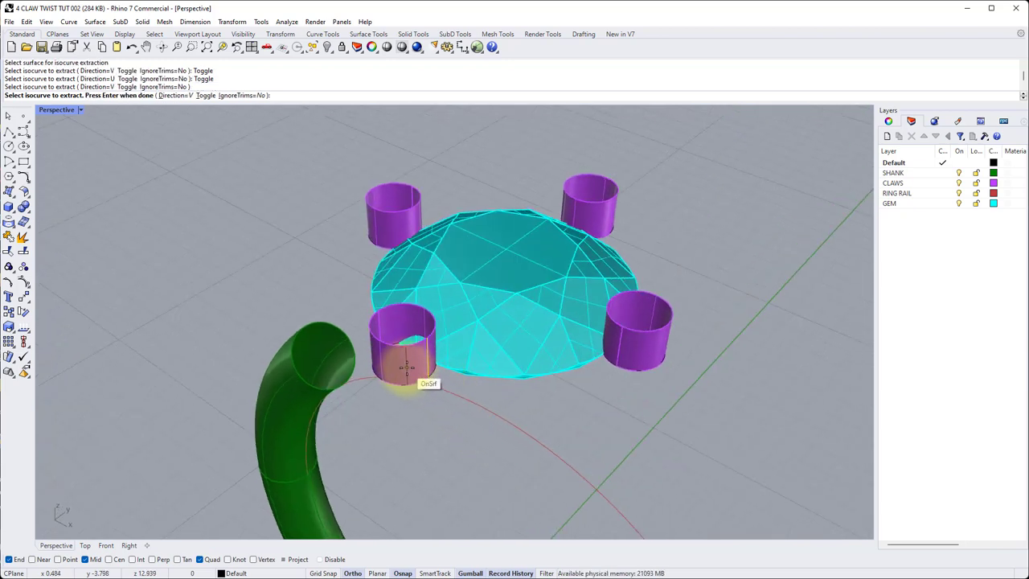
key("Return")
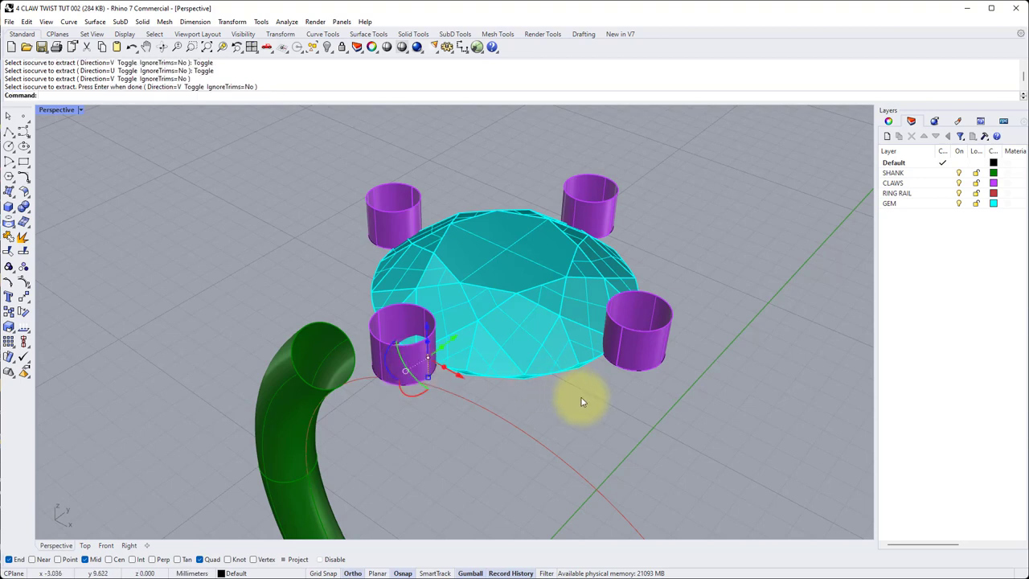
Step: Extract a vertical V-direction isocurve from the positive-X claw, passing through the outermost quadrant of its base
right_click_drag(616, 395, 599, 387)
left_click(588, 337)
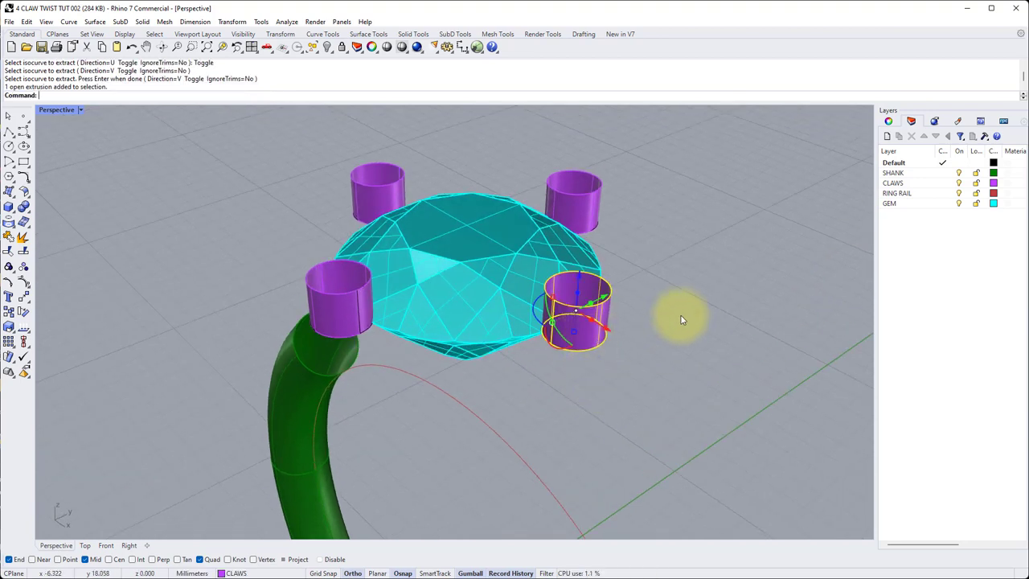
left_click(679, 317)
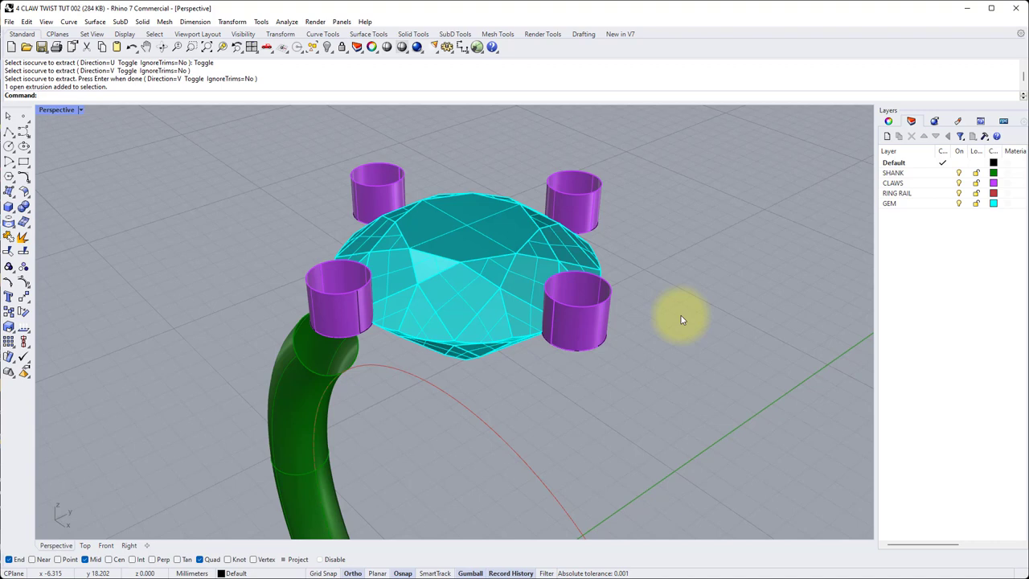
key("Return")
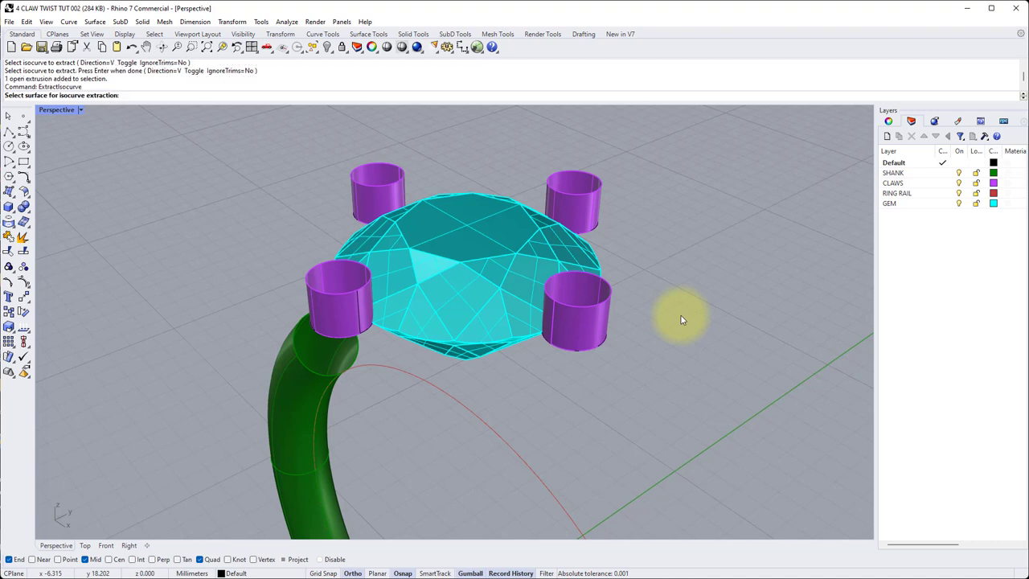
left_click(585, 329)
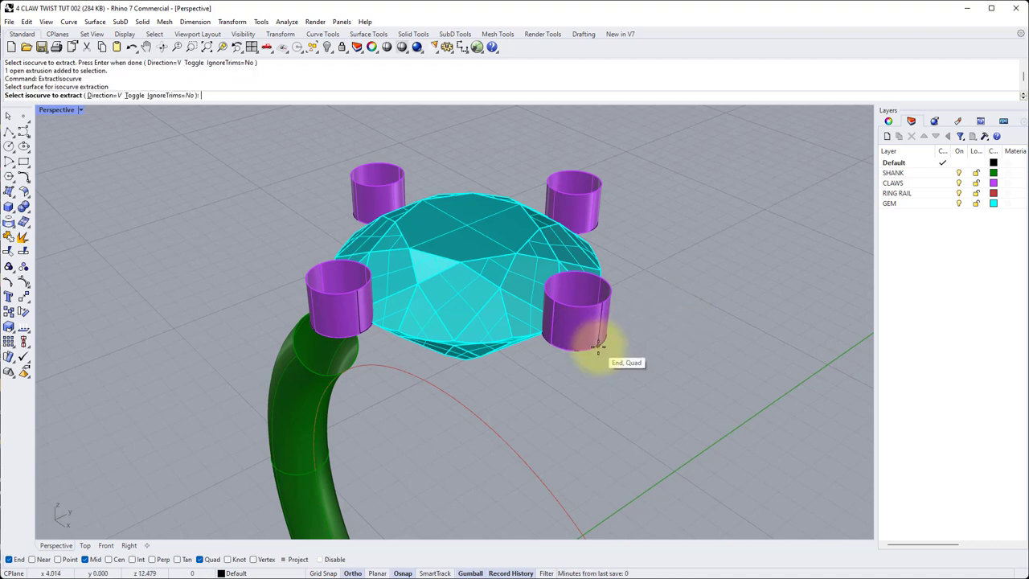
left_click(597, 347)
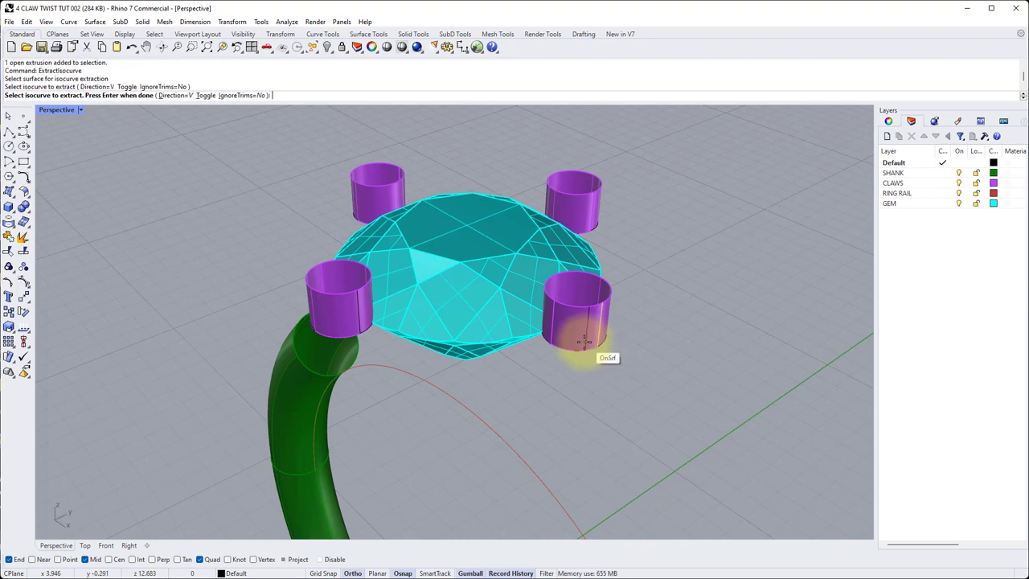
key("Return")
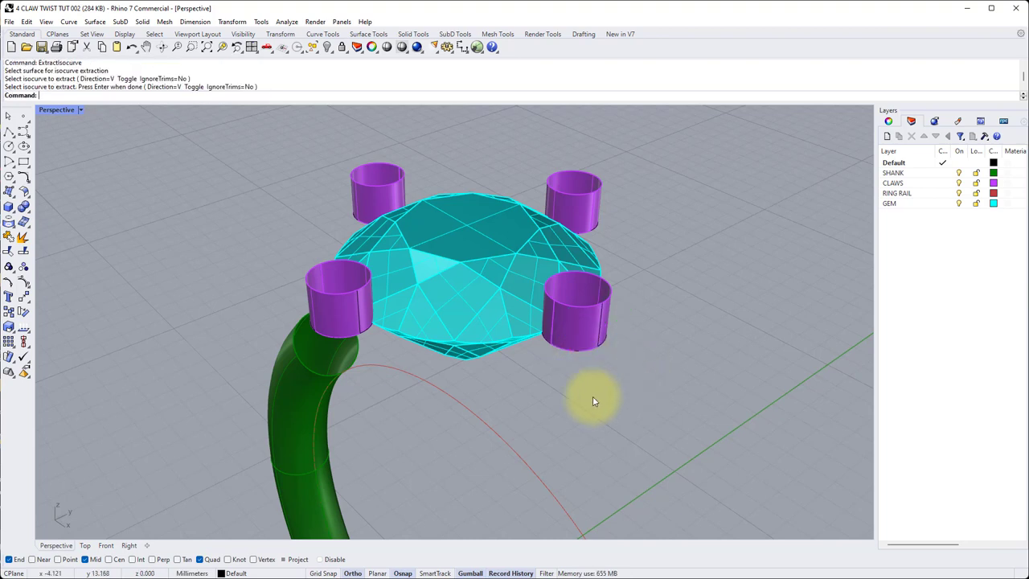
right_click_drag(471, 369, 418, 276)
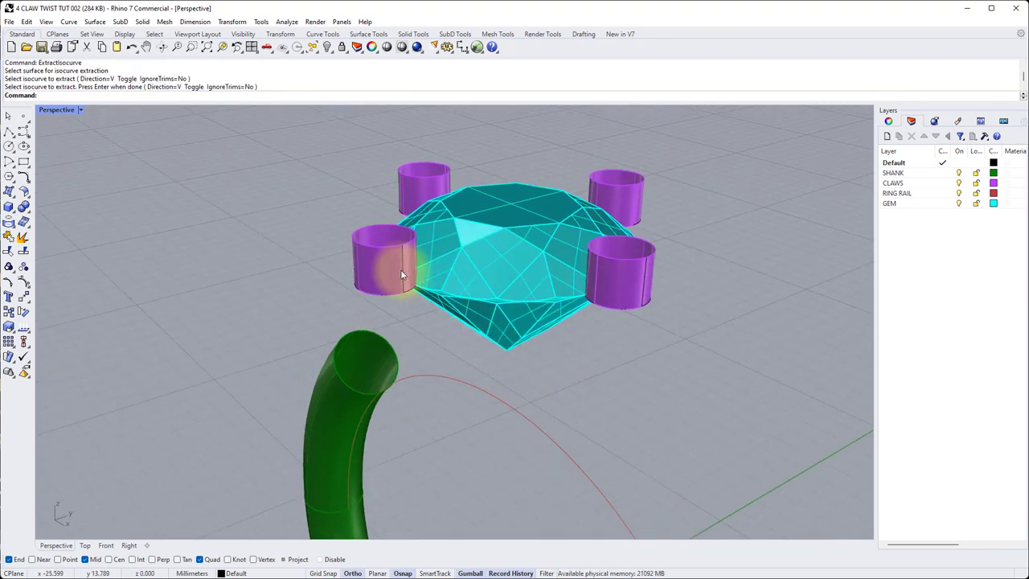